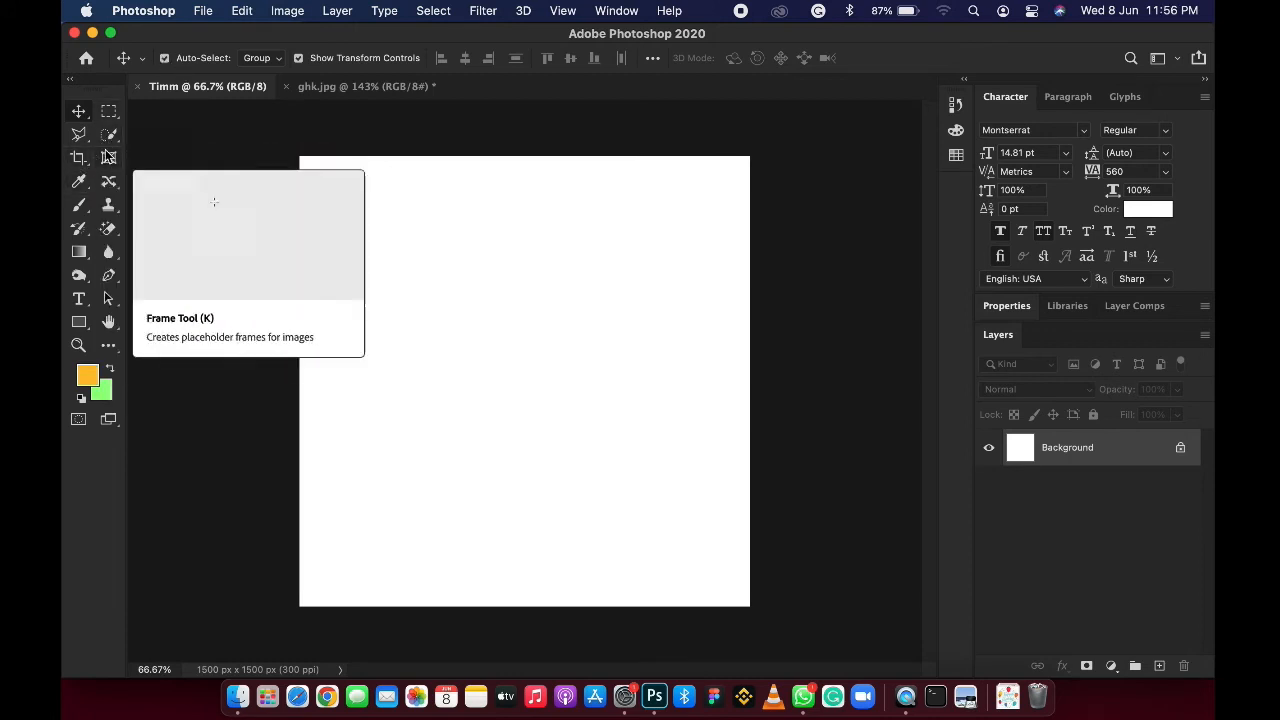
click(110, 183)
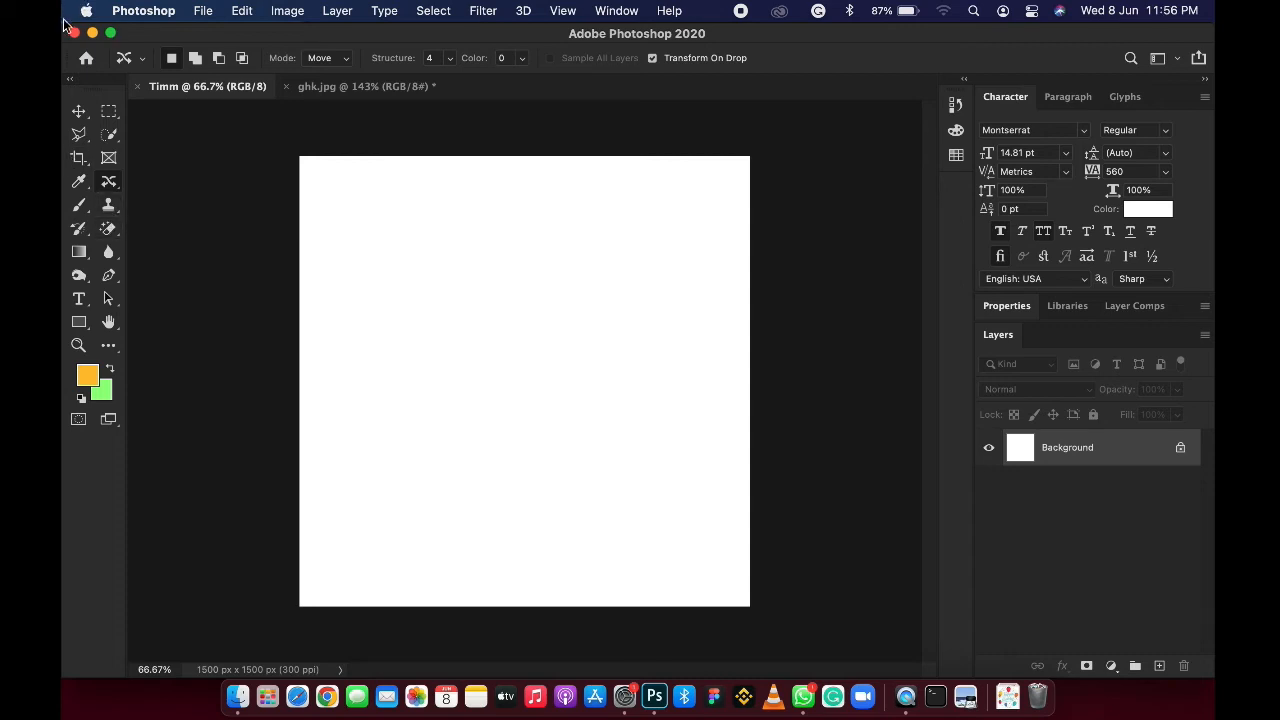
click(78, 111)
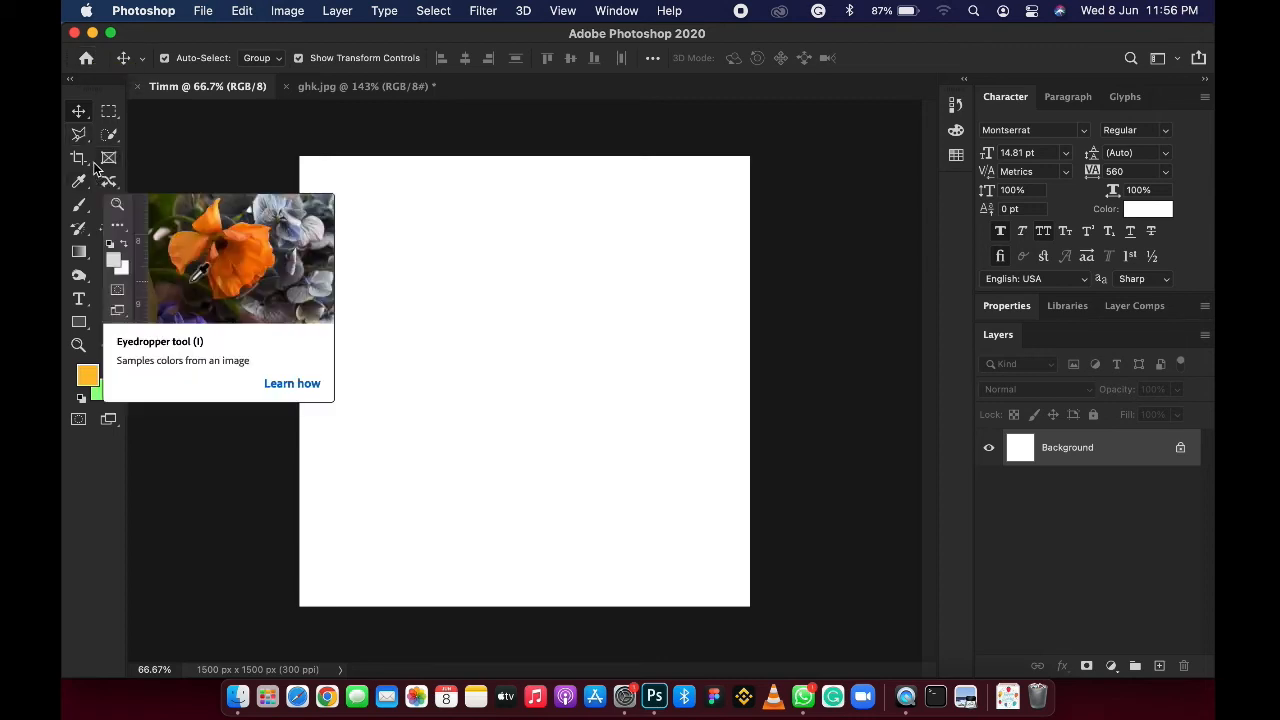
click(89, 145)
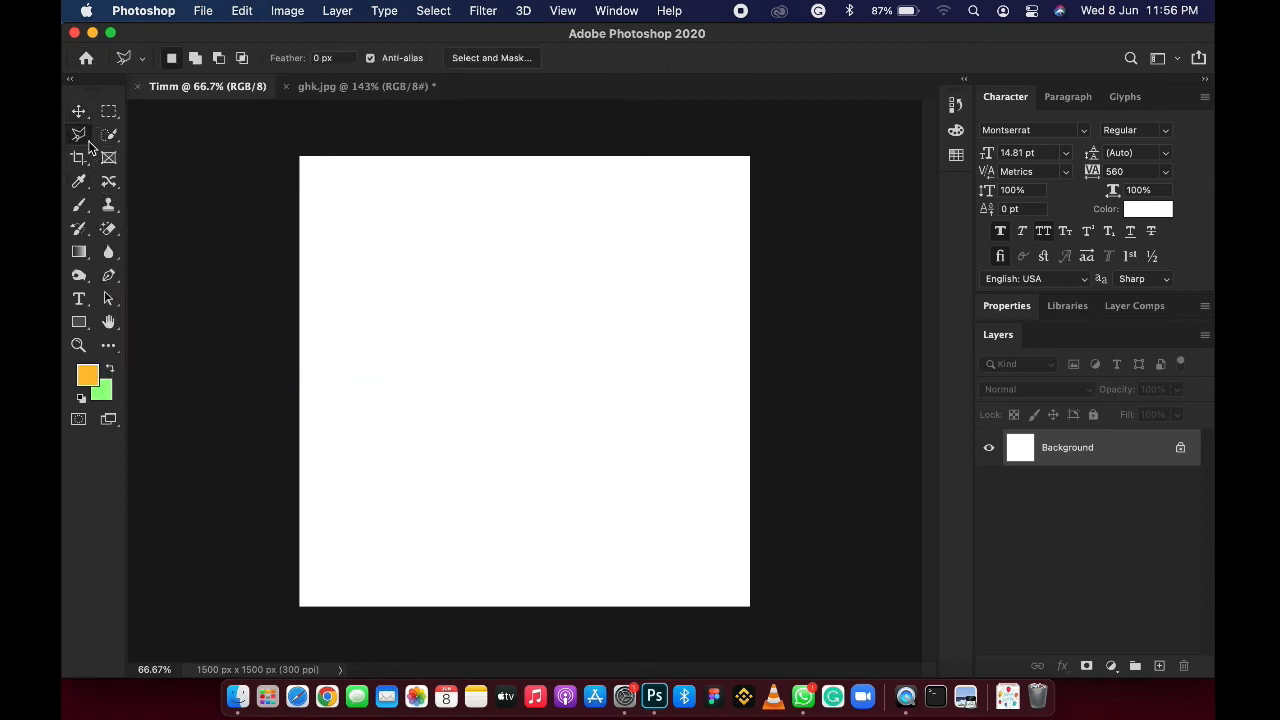
click(90, 148)
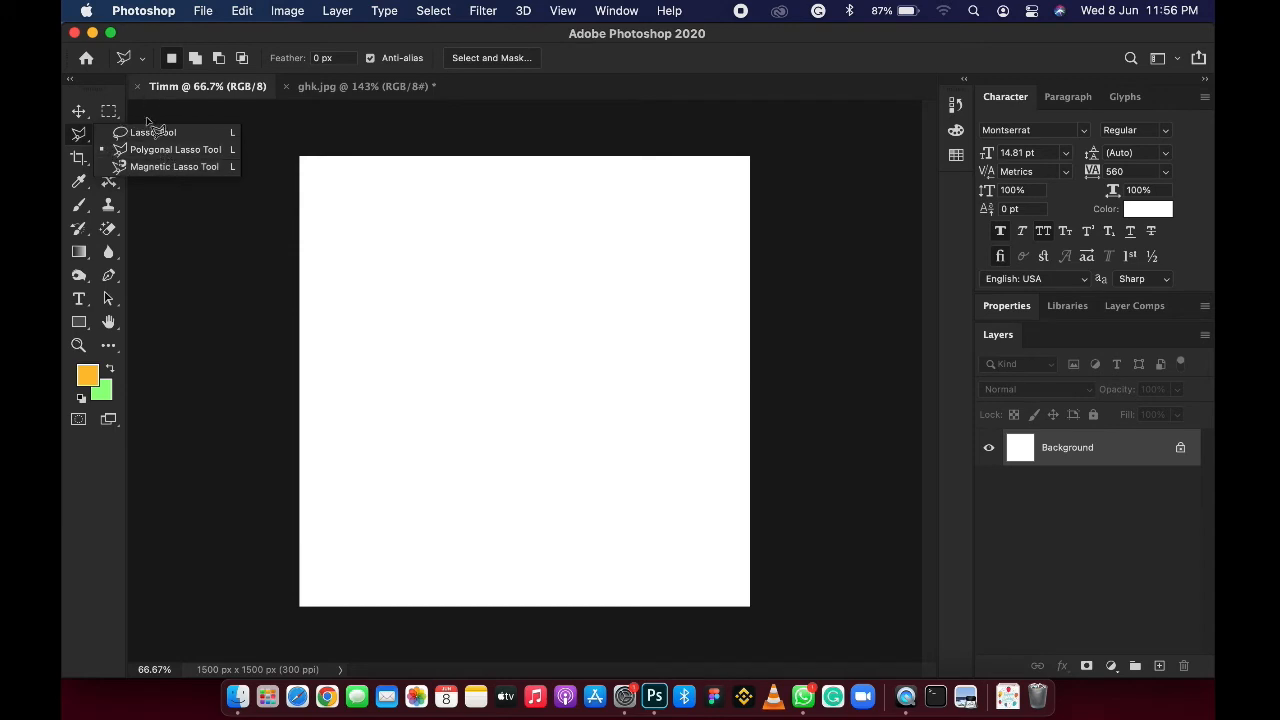
click(174, 255)
double_click(157, 177)
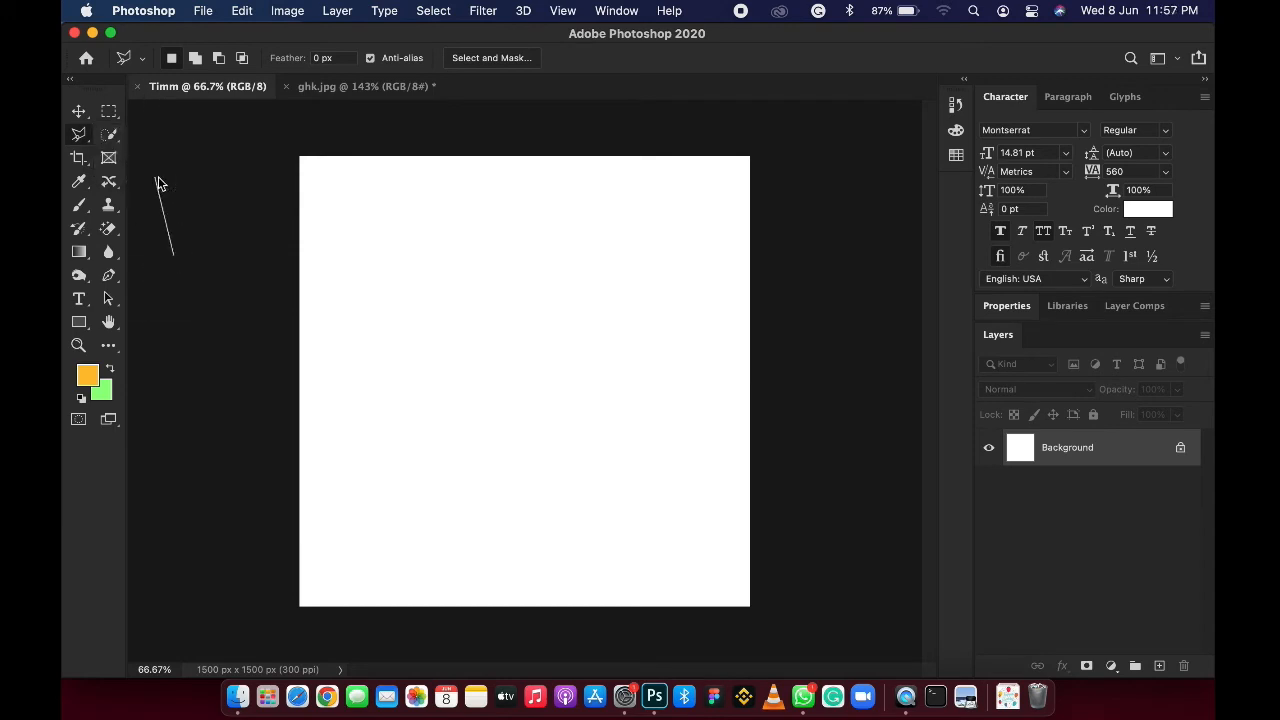
click(596, 266)
Step: Bring up the ghk.jpg image and activate the Polygonal Lasso Tool
click(360, 86)
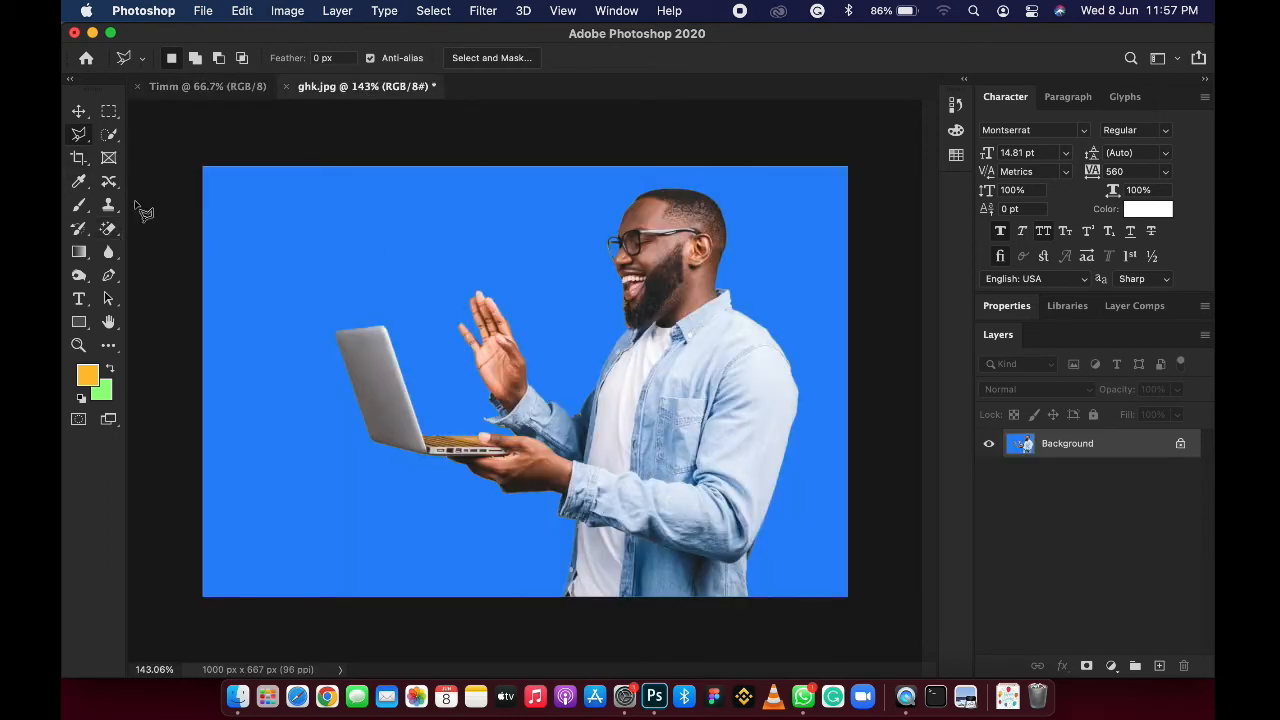
click(87, 145)
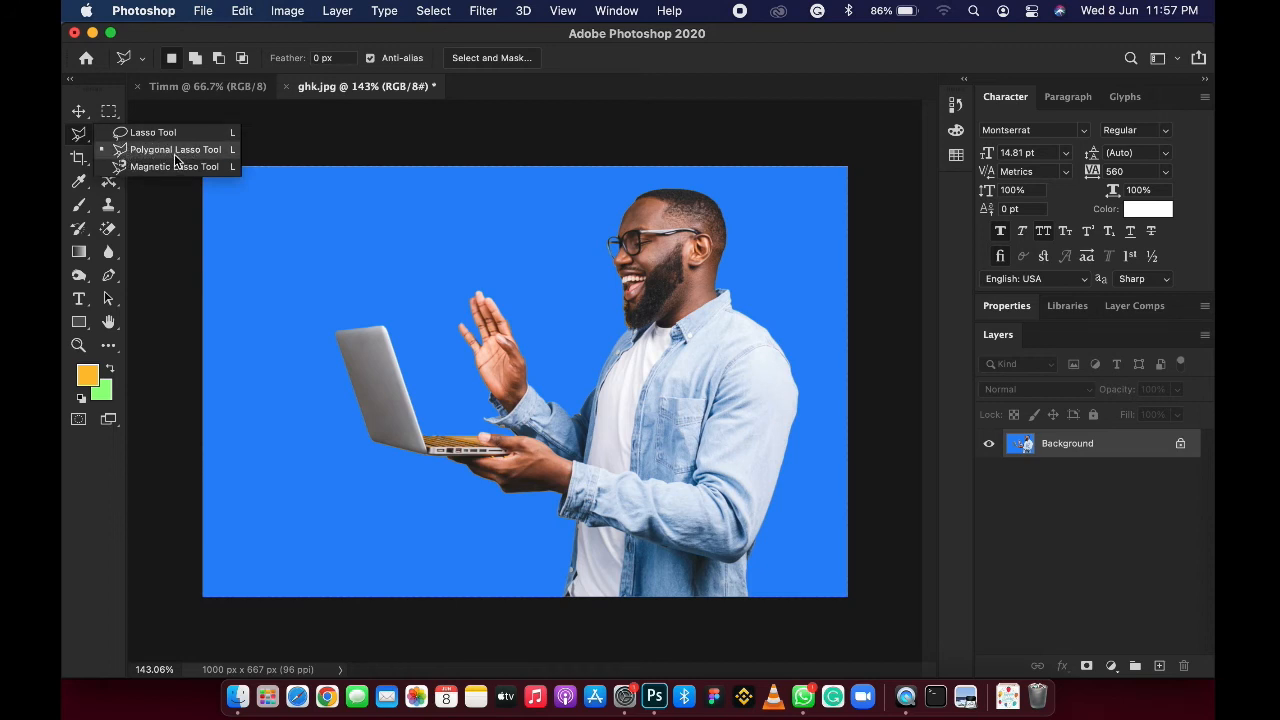
click(176, 150)
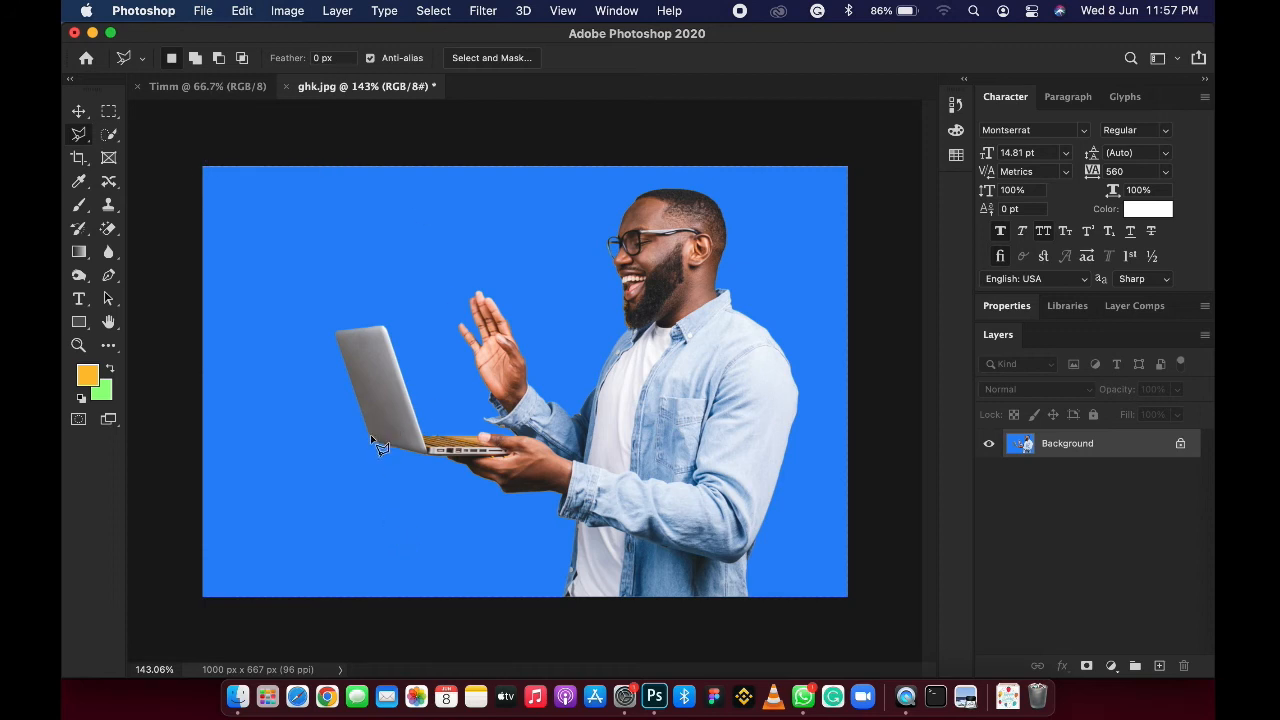
Step: Outline the laptop and the man with a rough closed polygonal selection, and deselect it
click(338, 332)
click(379, 326)
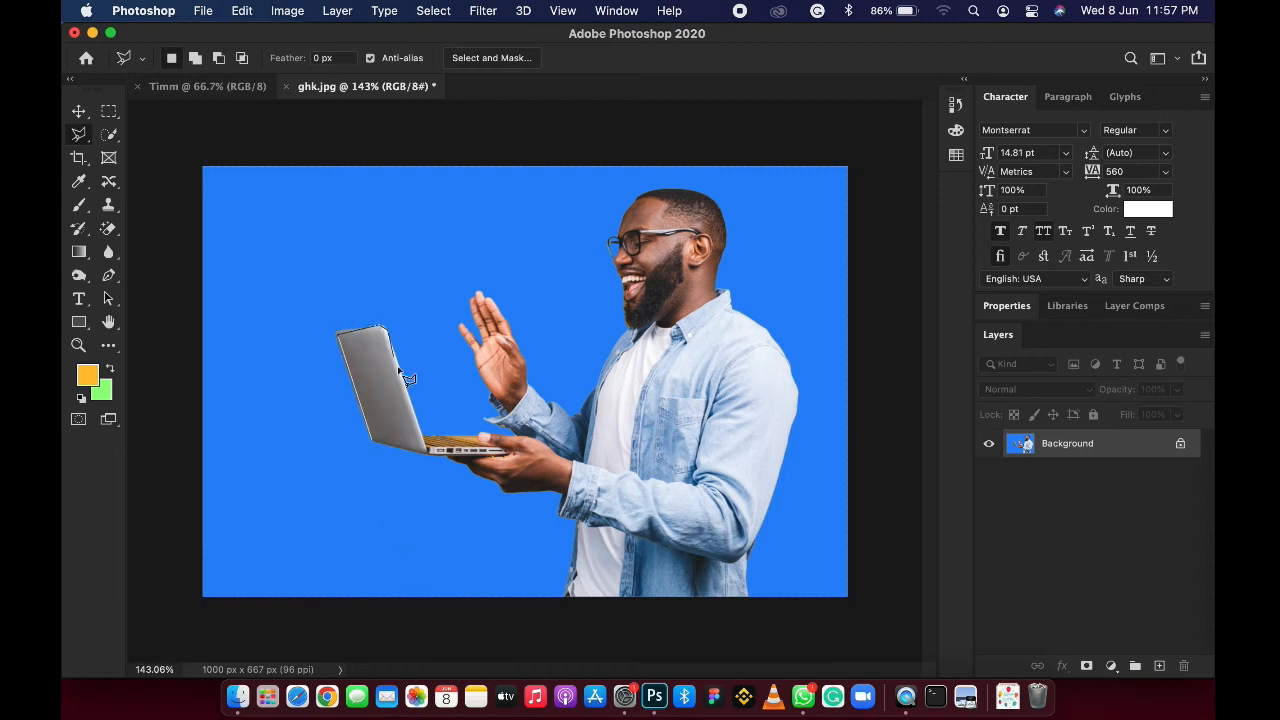
click(425, 438)
click(464, 456)
click(434, 325)
click(453, 258)
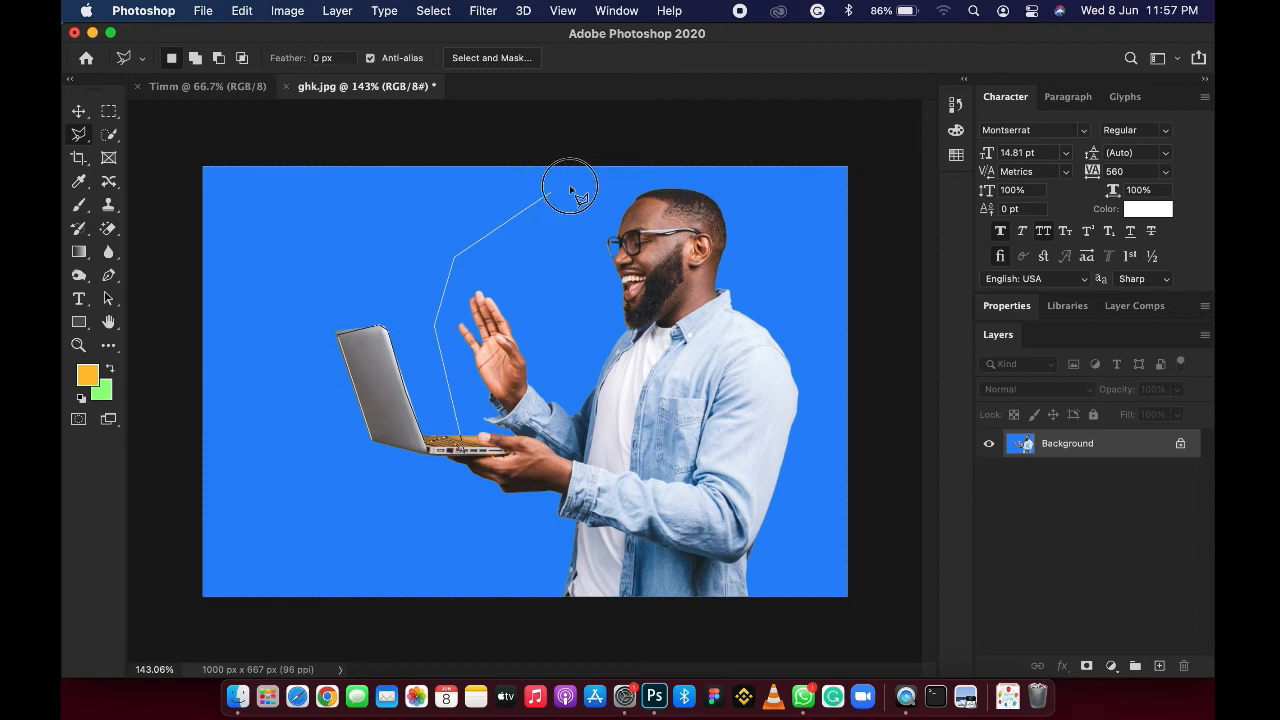
click(548, 196)
click(600, 181)
click(680, 172)
click(798, 238)
click(835, 330)
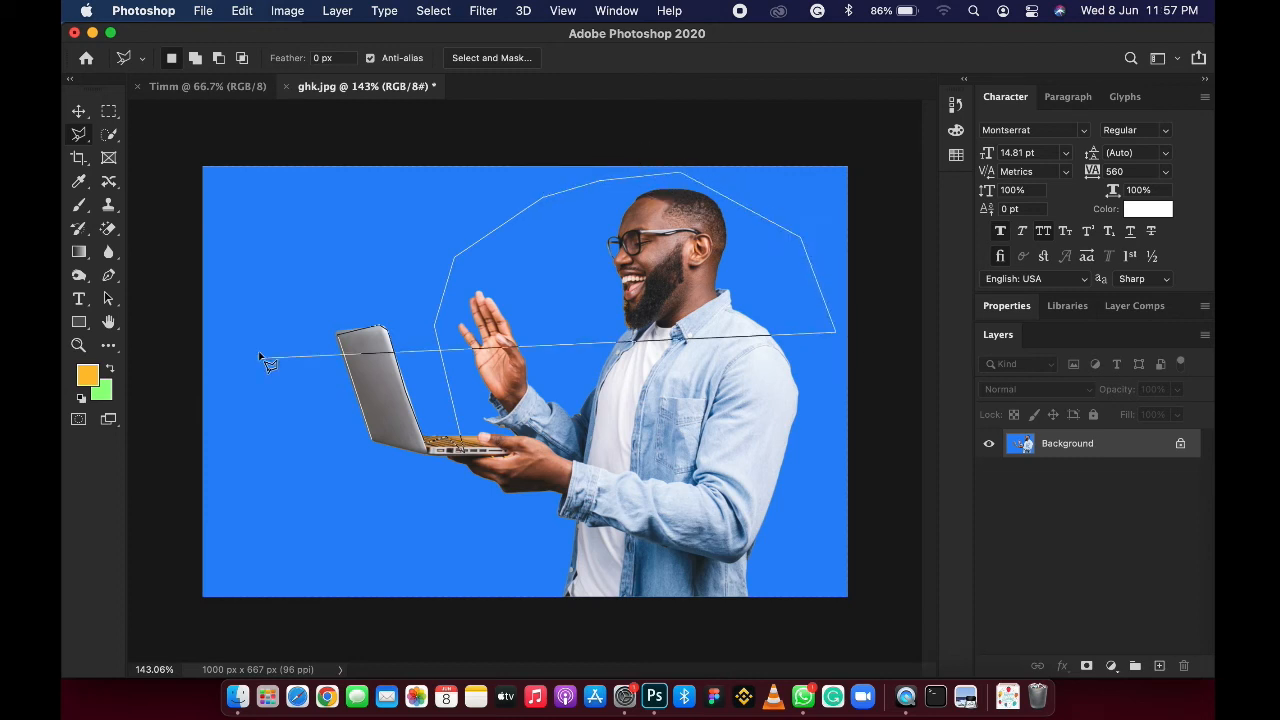
click(820, 508)
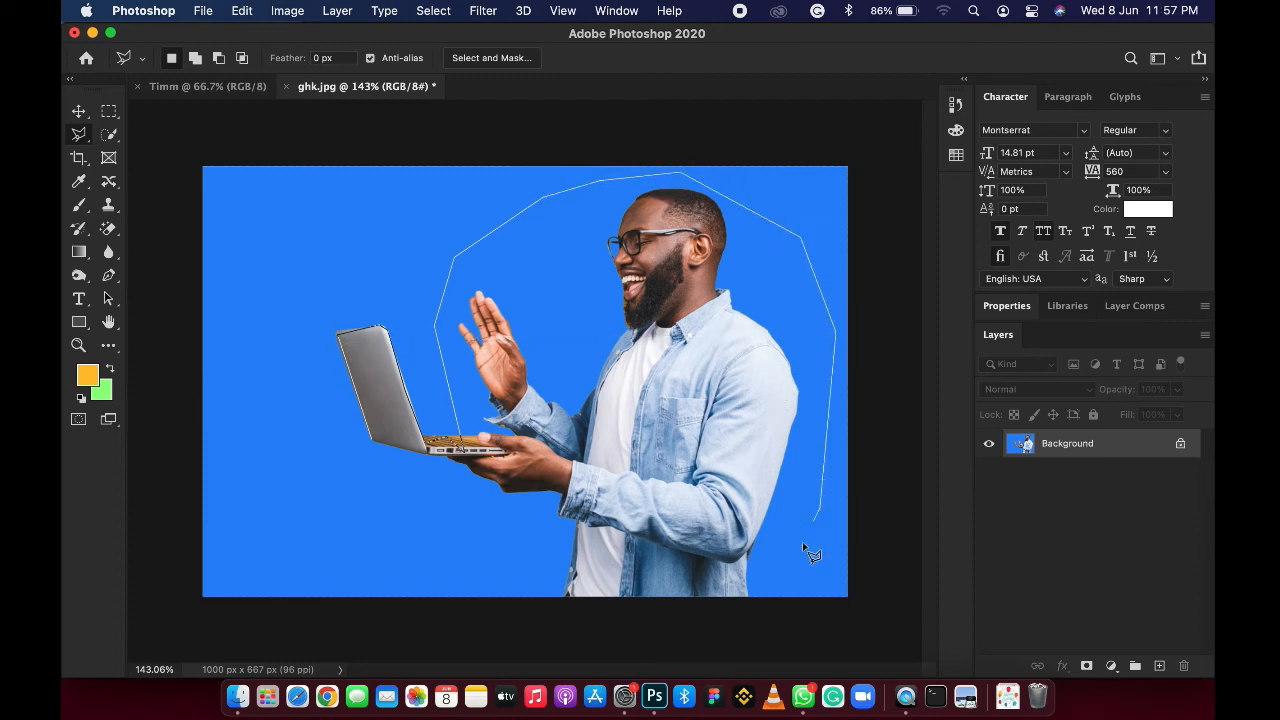
click(783, 597)
click(748, 604)
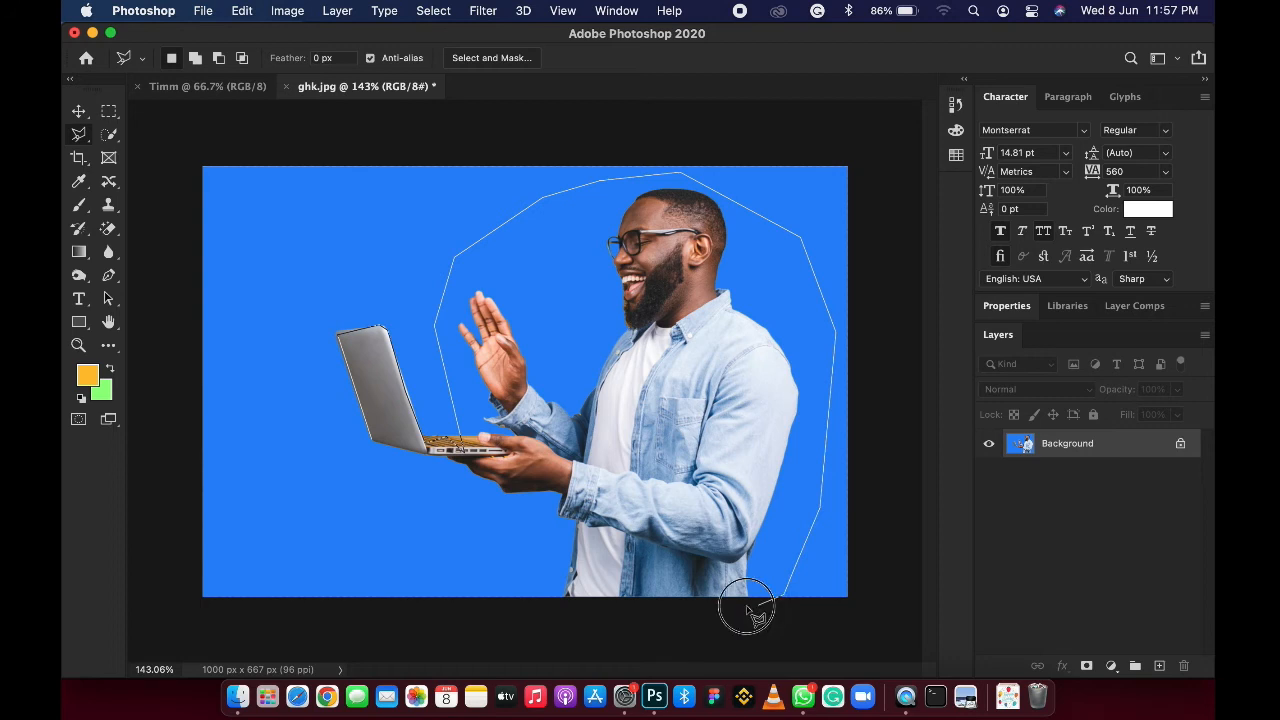
click(543, 607)
click(461, 497)
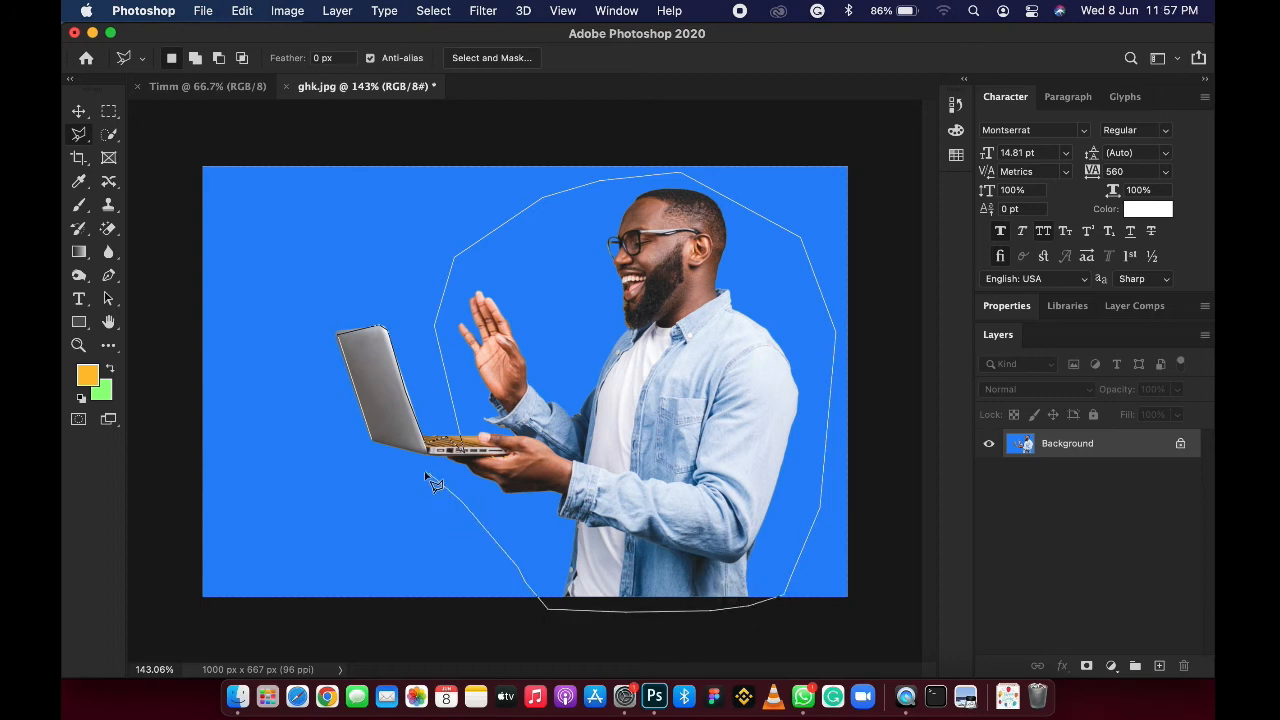
click(380, 452)
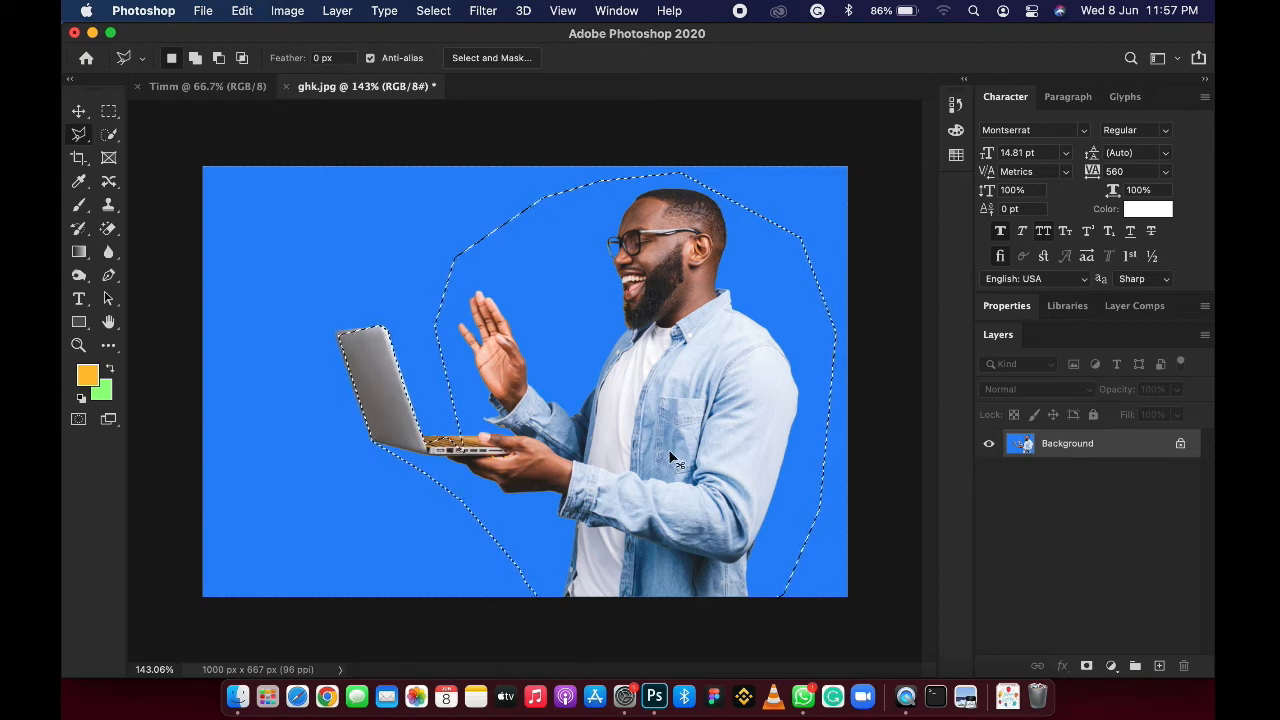
key(super+d)
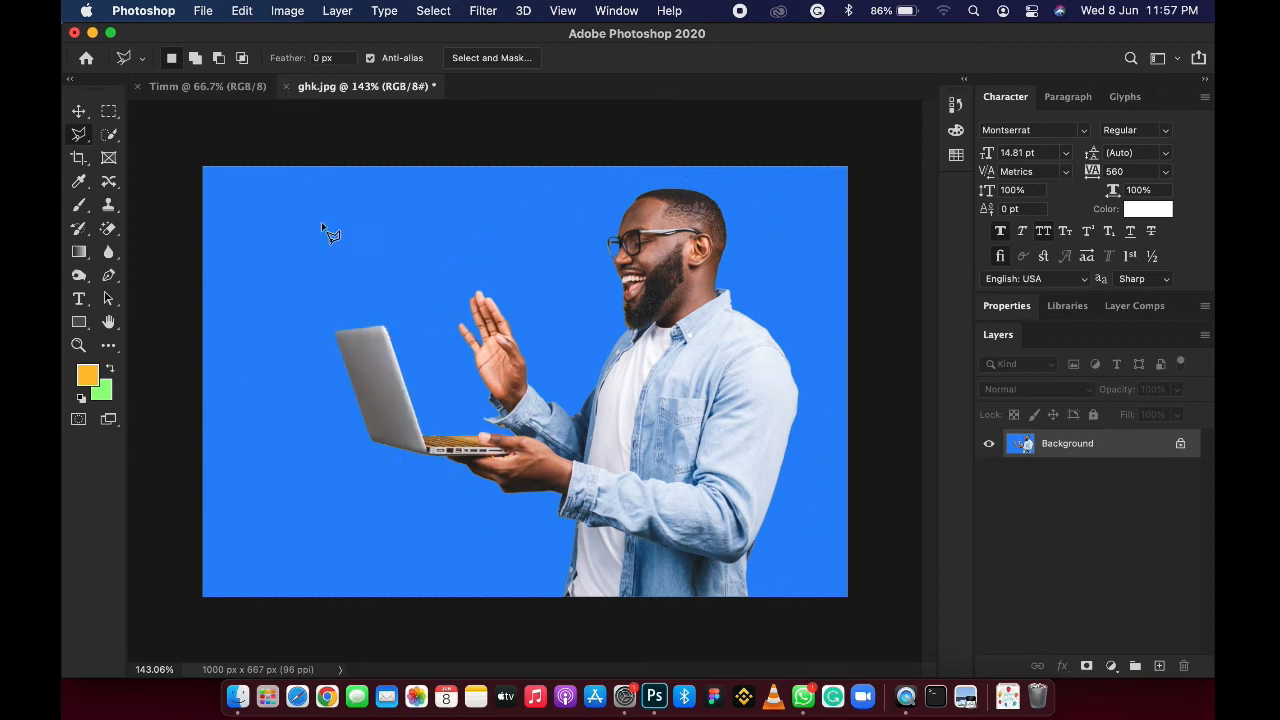
Step: Select the man and laptop with the Quick Selection Tool, try a layer mask on the selection and undo the mask
click(113, 139)
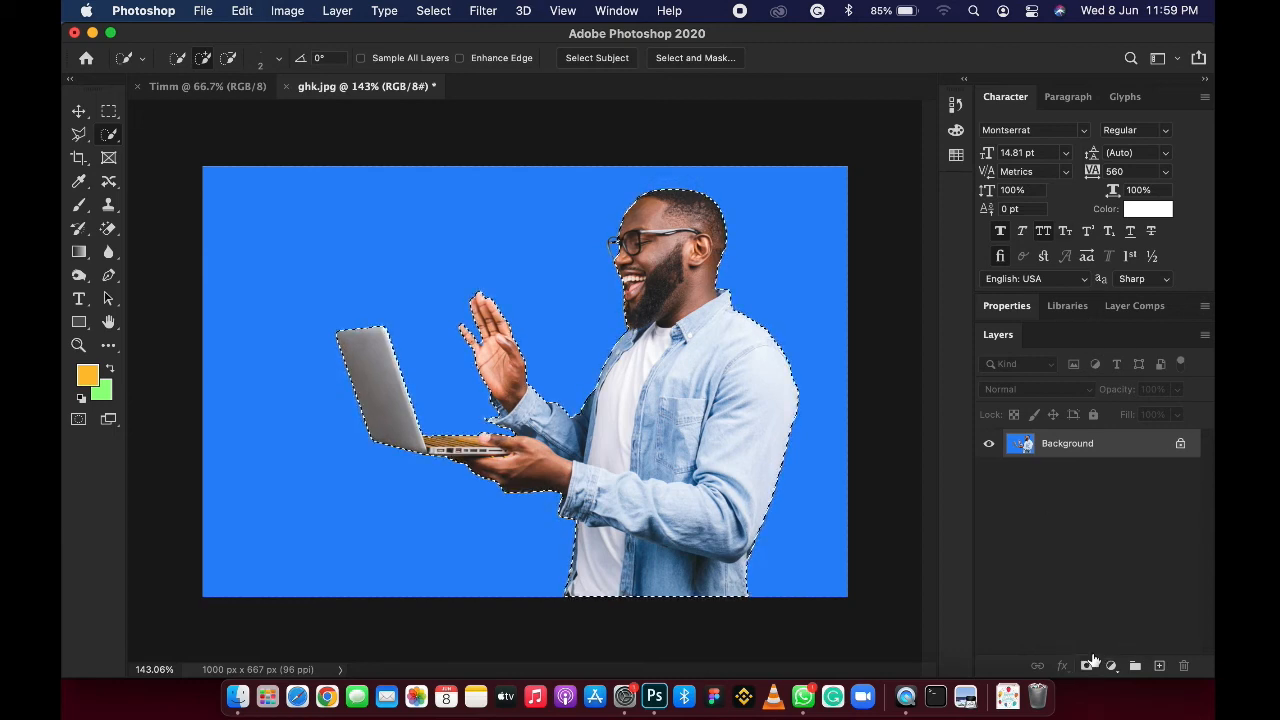
click(1087, 667)
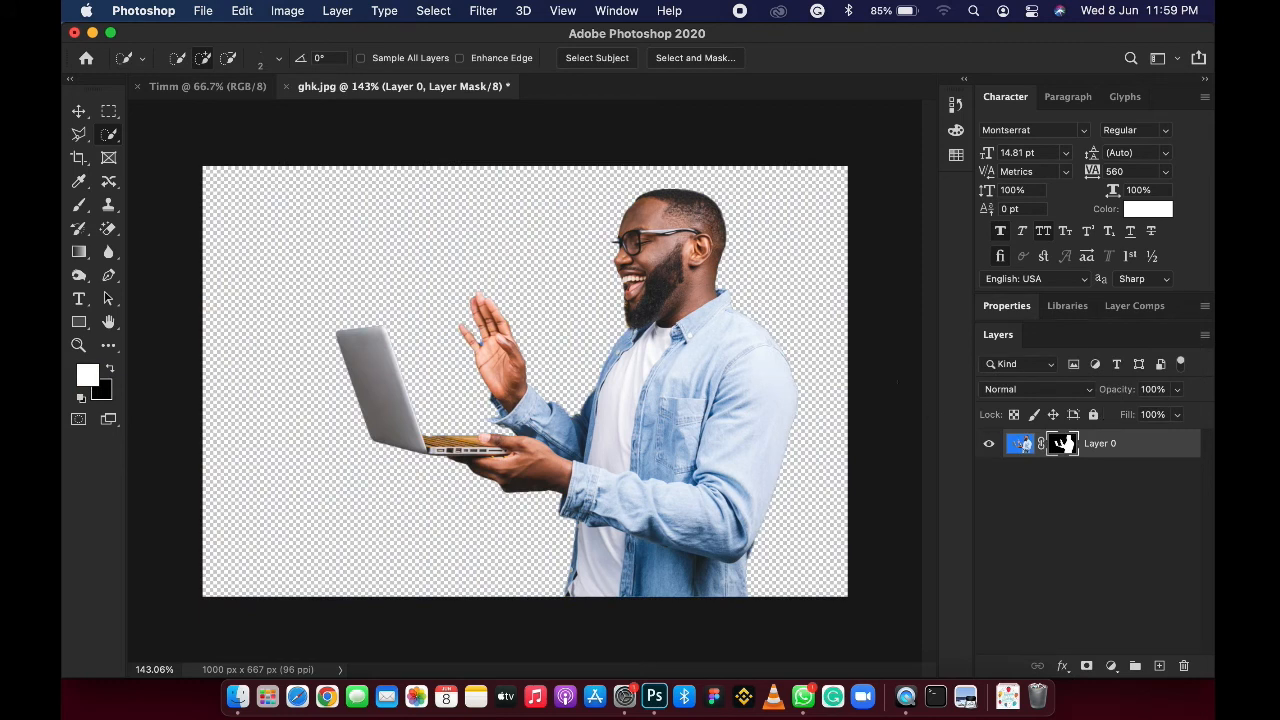
scroll(676, 197, up, 10)
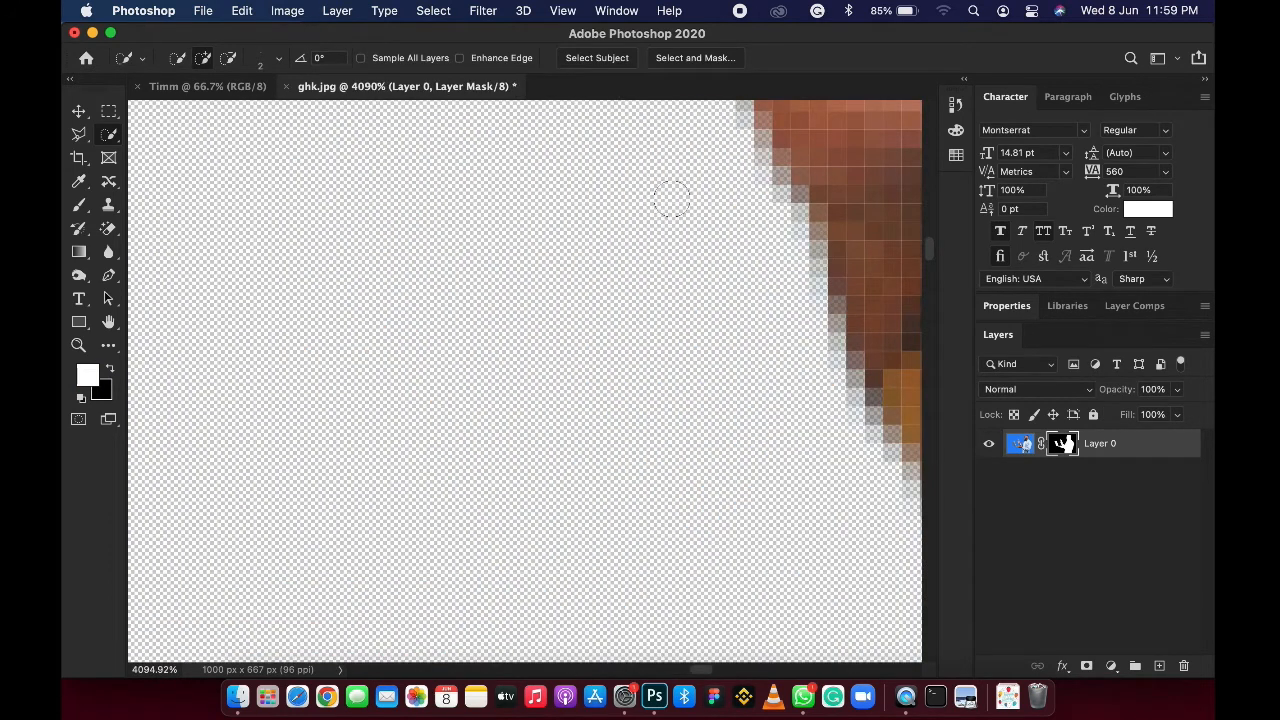
scroll(671, 197, down, 3)
scroll(676, 177, down, 10)
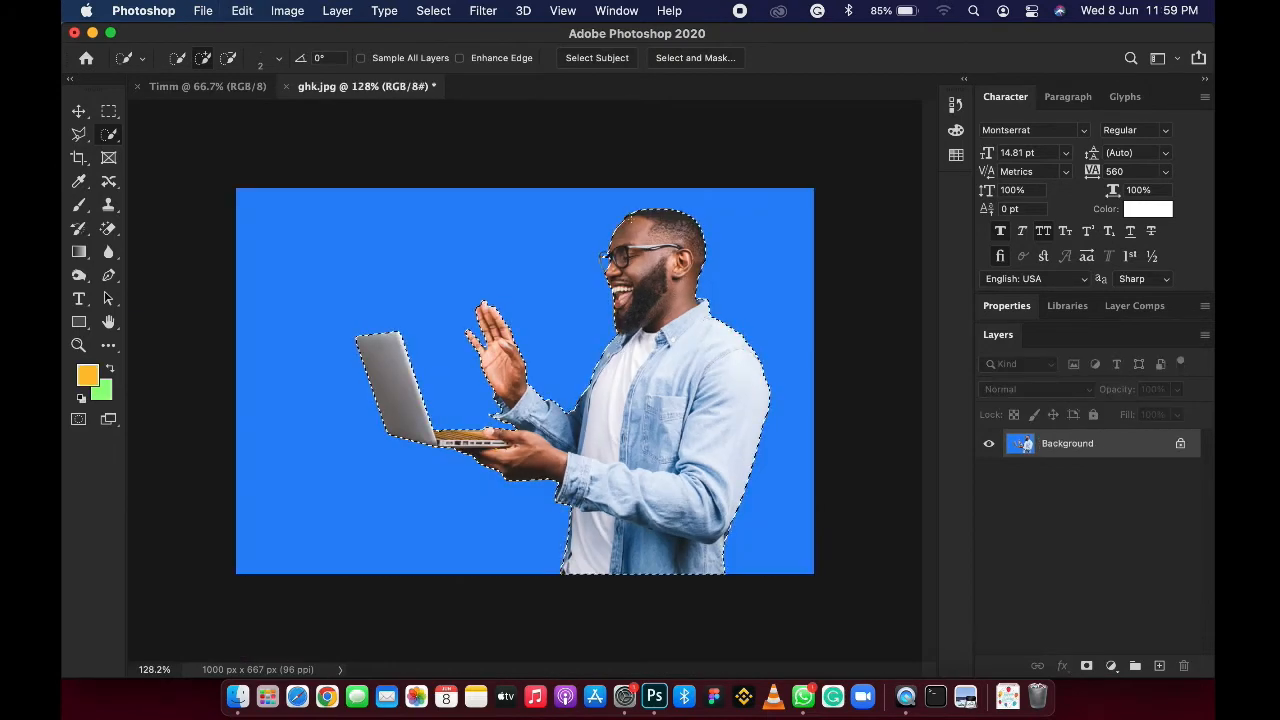
Step: Add the far lens and frame of the man's glasses to the selection
scroll(622, 300, up, 10)
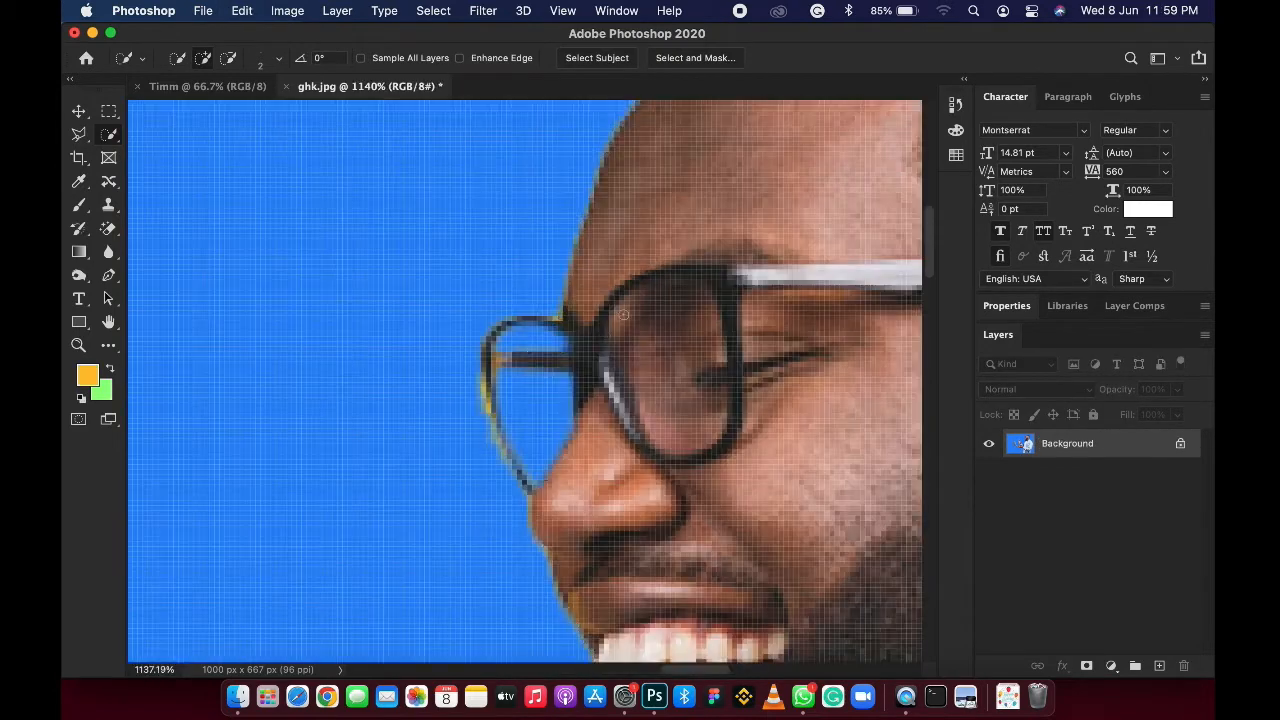
scroll(568, 334, up, 2)
mouse_move(511, 346)
mouse_down()
mouse_move(485, 370)
mouse_move(494, 325)
mouse_move(525, 331)
mouse_move(507, 362)
mouse_move(538, 443)
mouse_up()
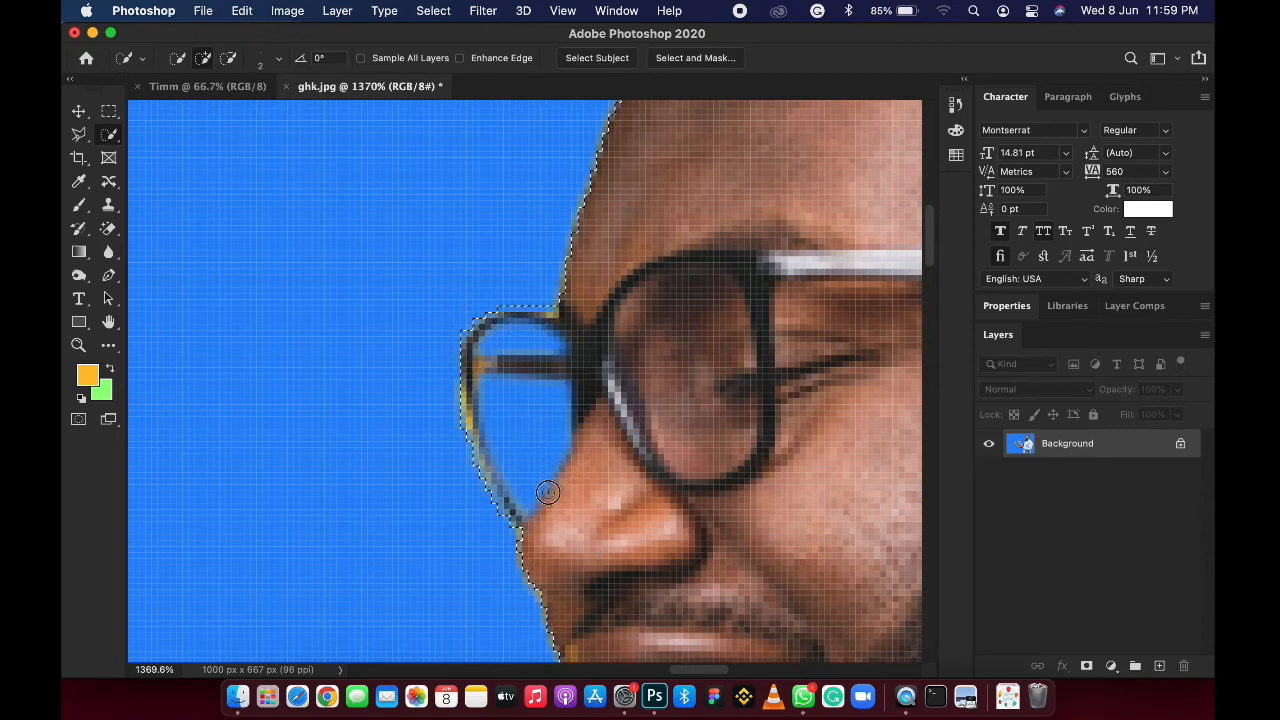
Step: Try subtracting the blue area inside the glasses' far lens from the selection, and add the lens and frame back
click(228, 59)
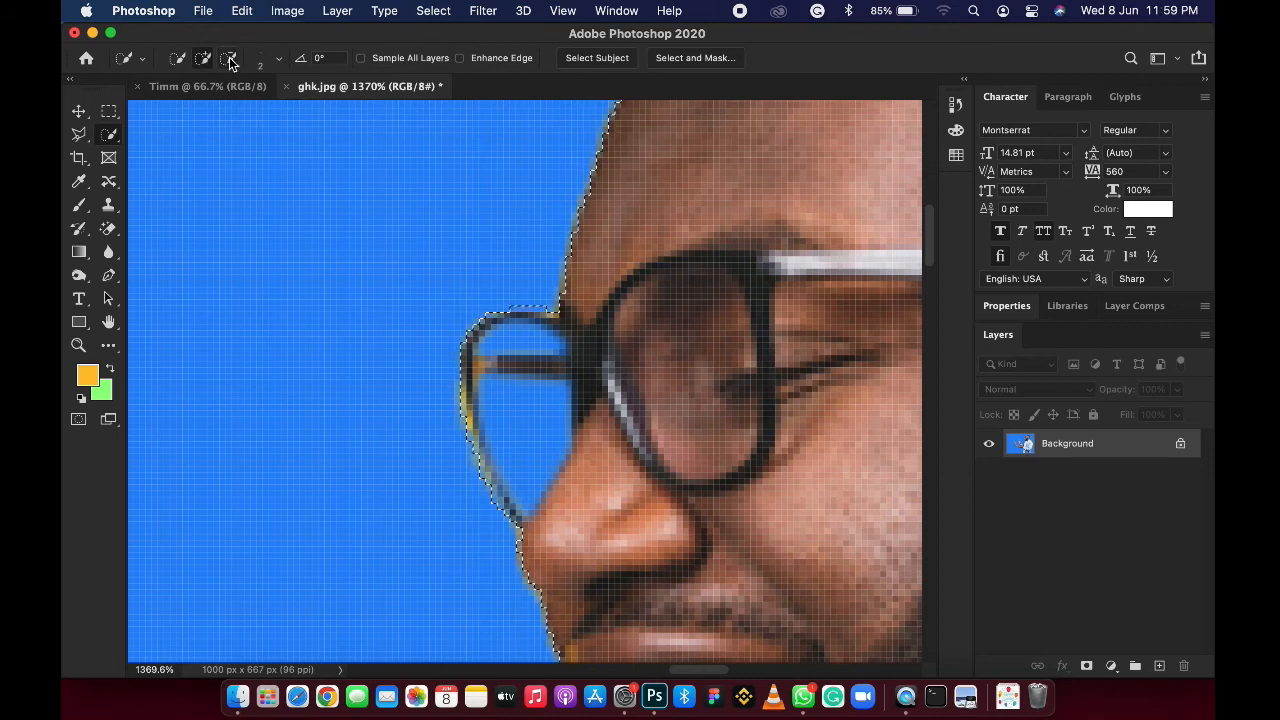
click(543, 393)
key(super+z)
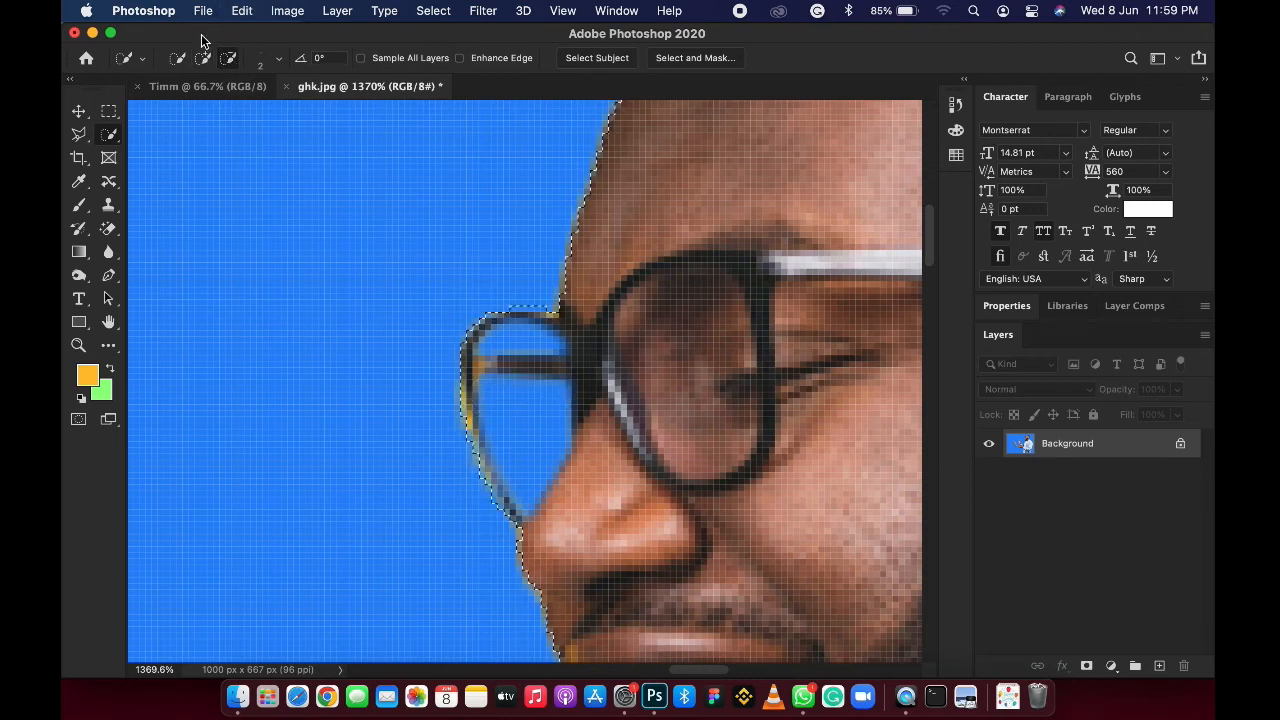
click(543, 423)
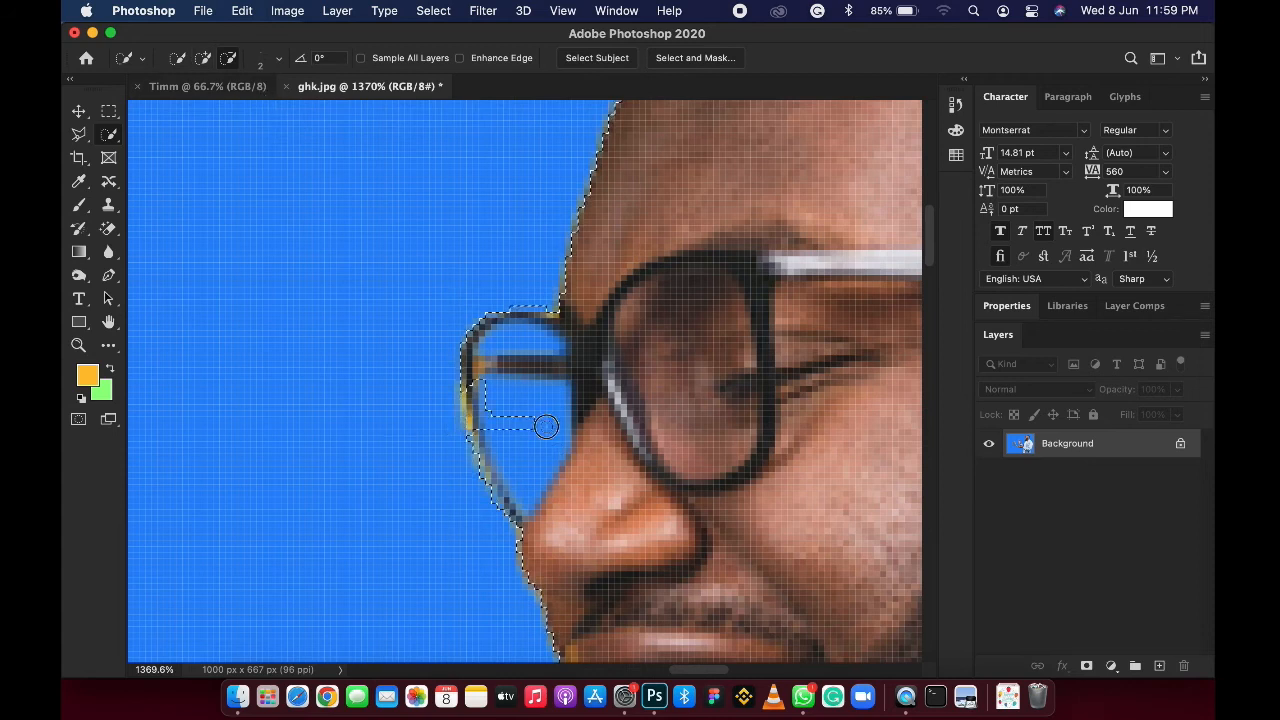
click(203, 58)
drag(586, 398, 496, 407)
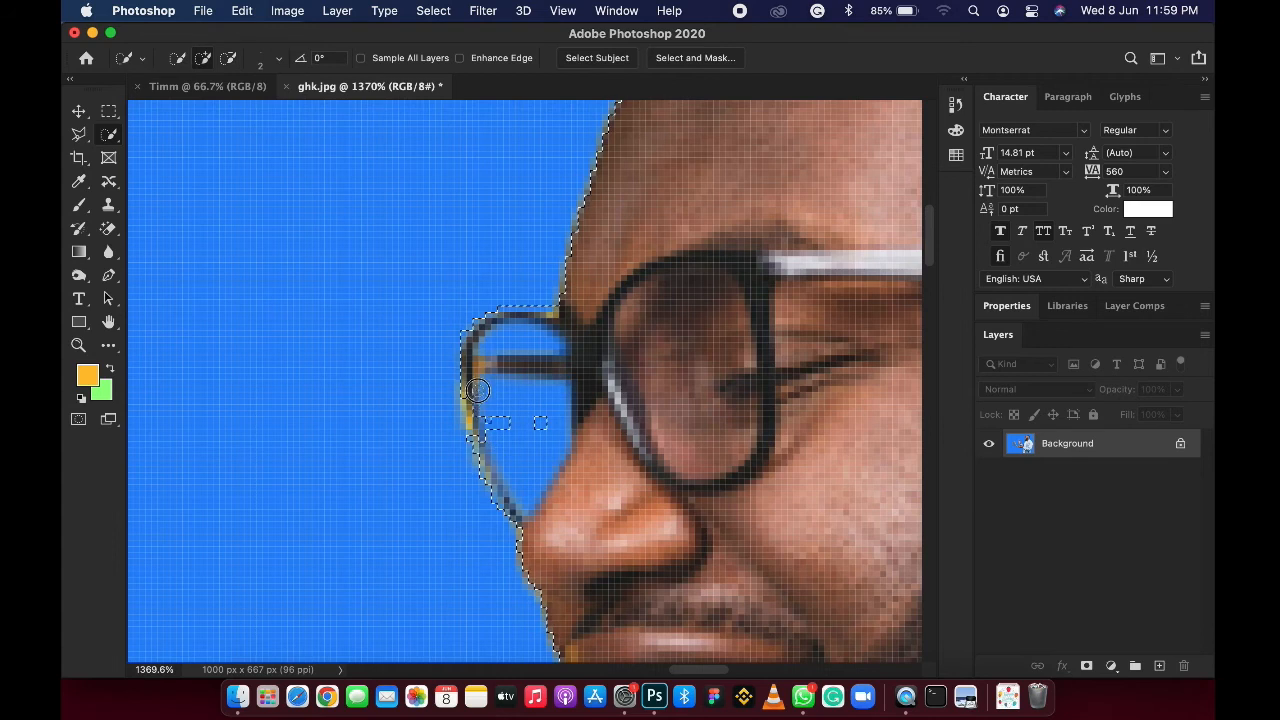
click(543, 428)
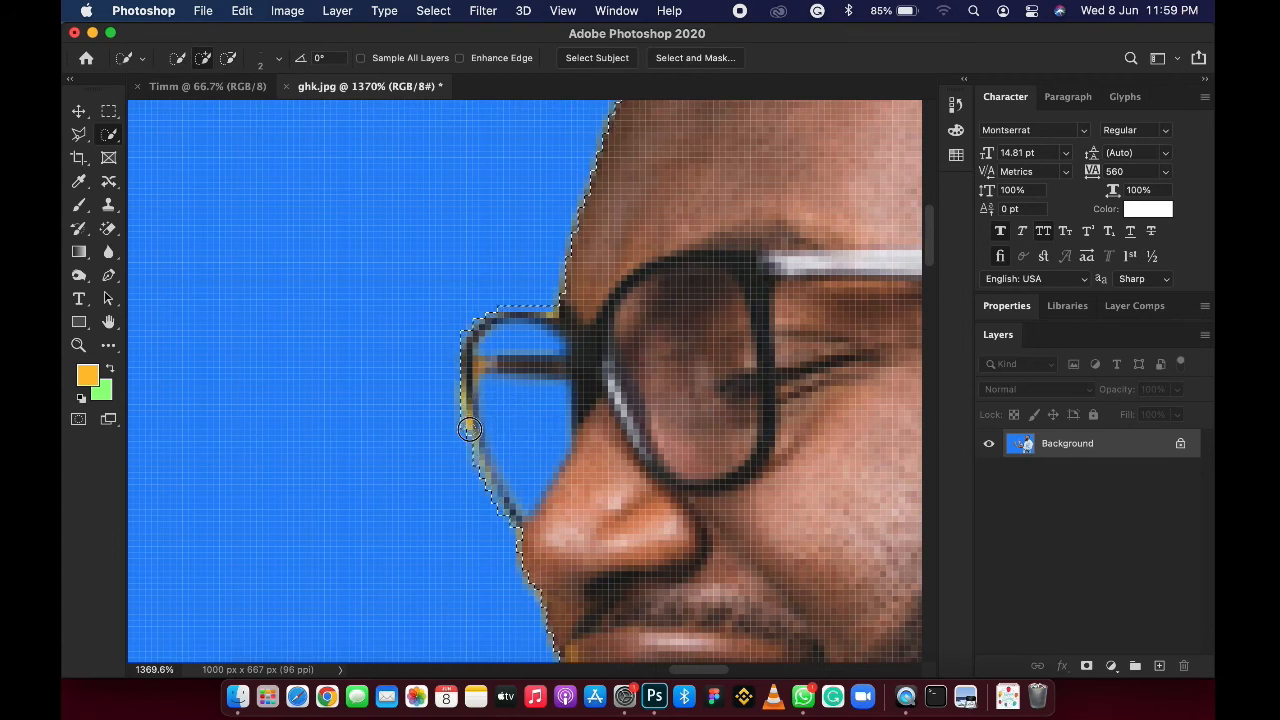
Step: Add a layer mask from the selection to hide the blue background around the man and laptop
scroll(786, 480, down, 10)
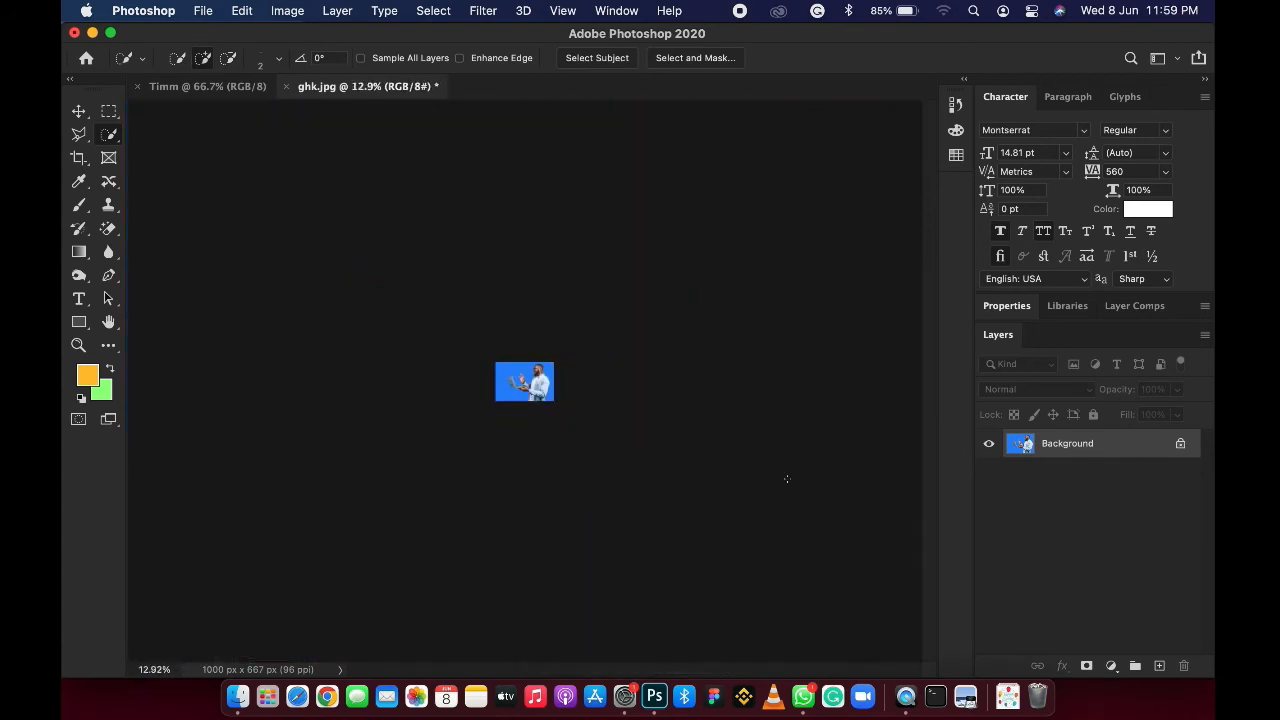
scroll(447, 409, up, 4)
scroll(447, 409, up, 5)
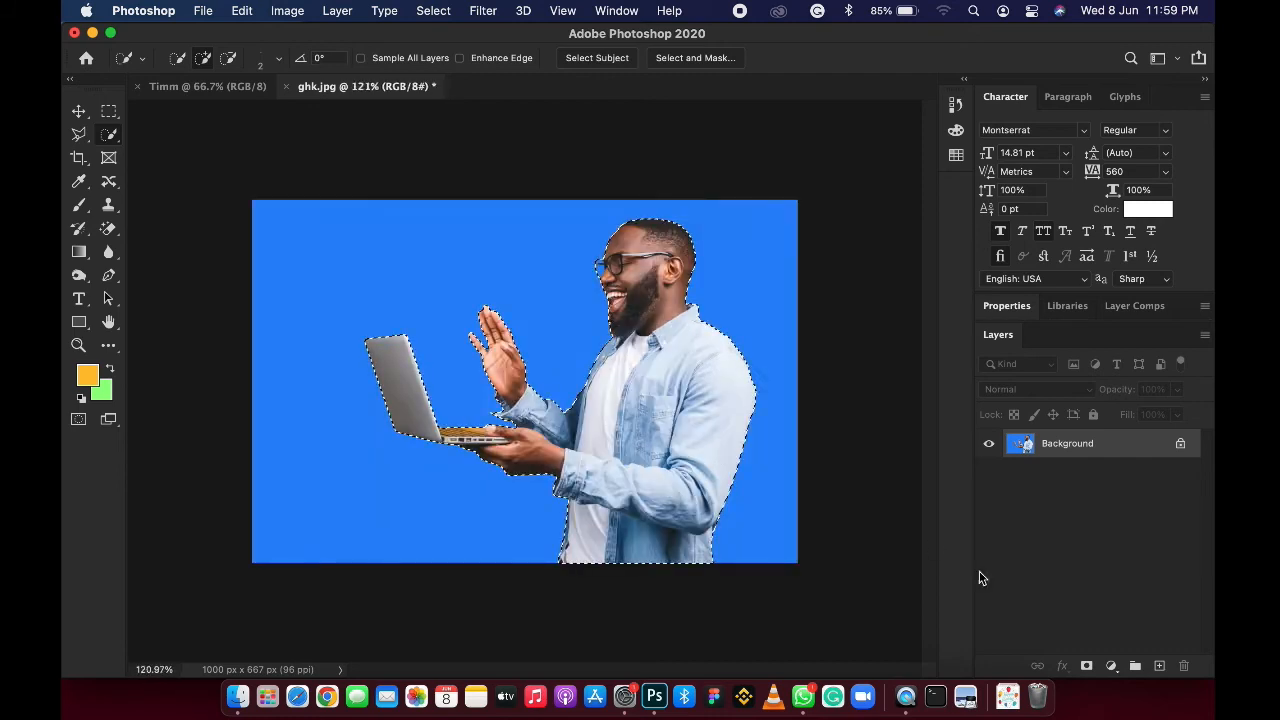
click(1086, 668)
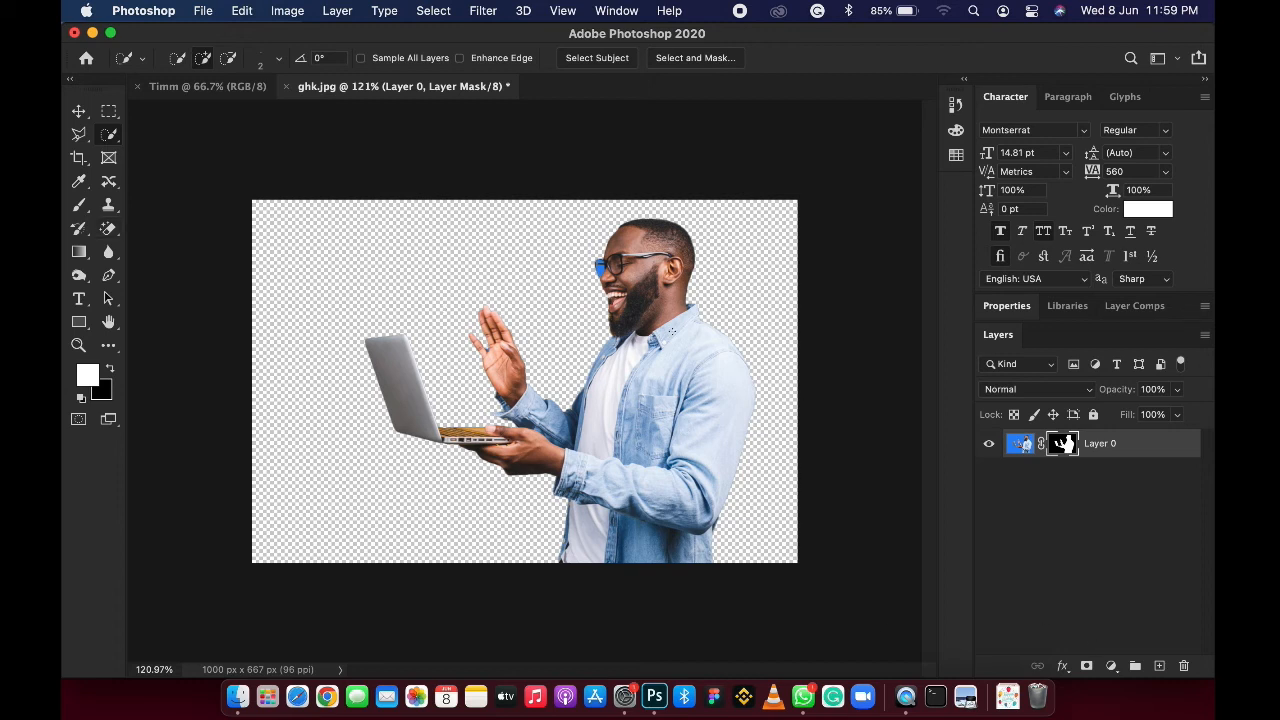
scroll(571, 306, up, 5)
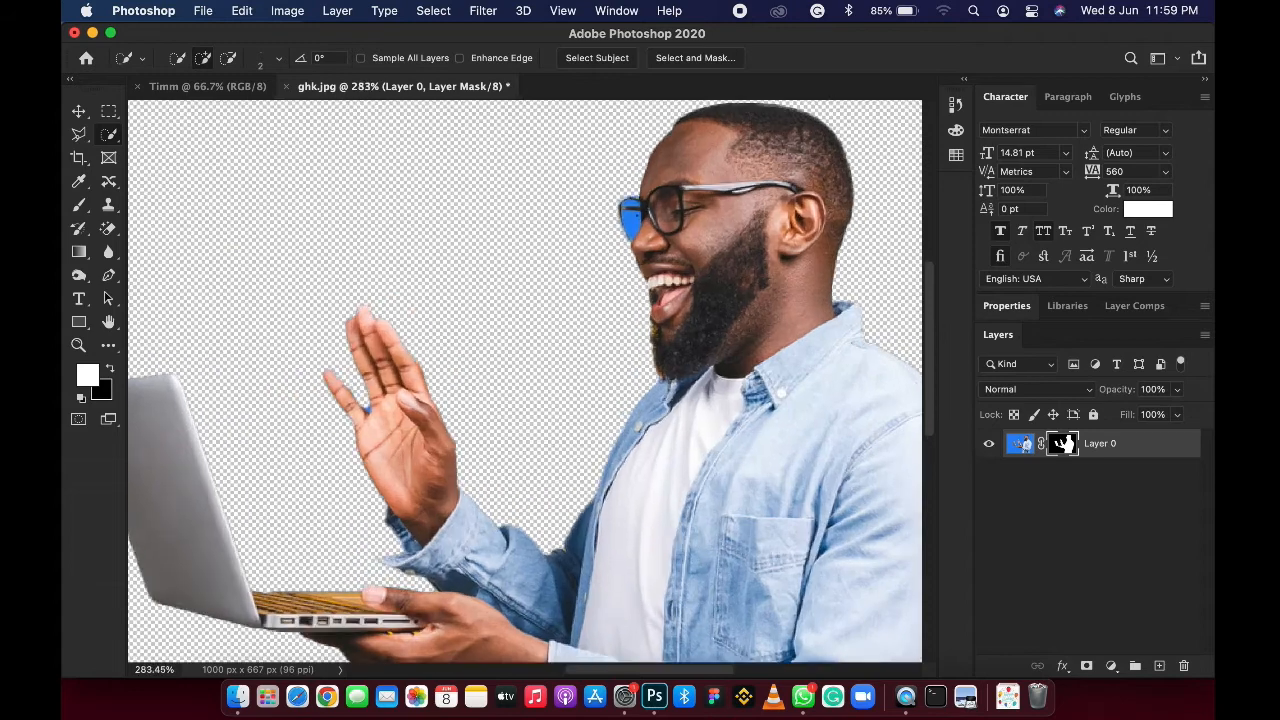
scroll(634, 230, up, 5)
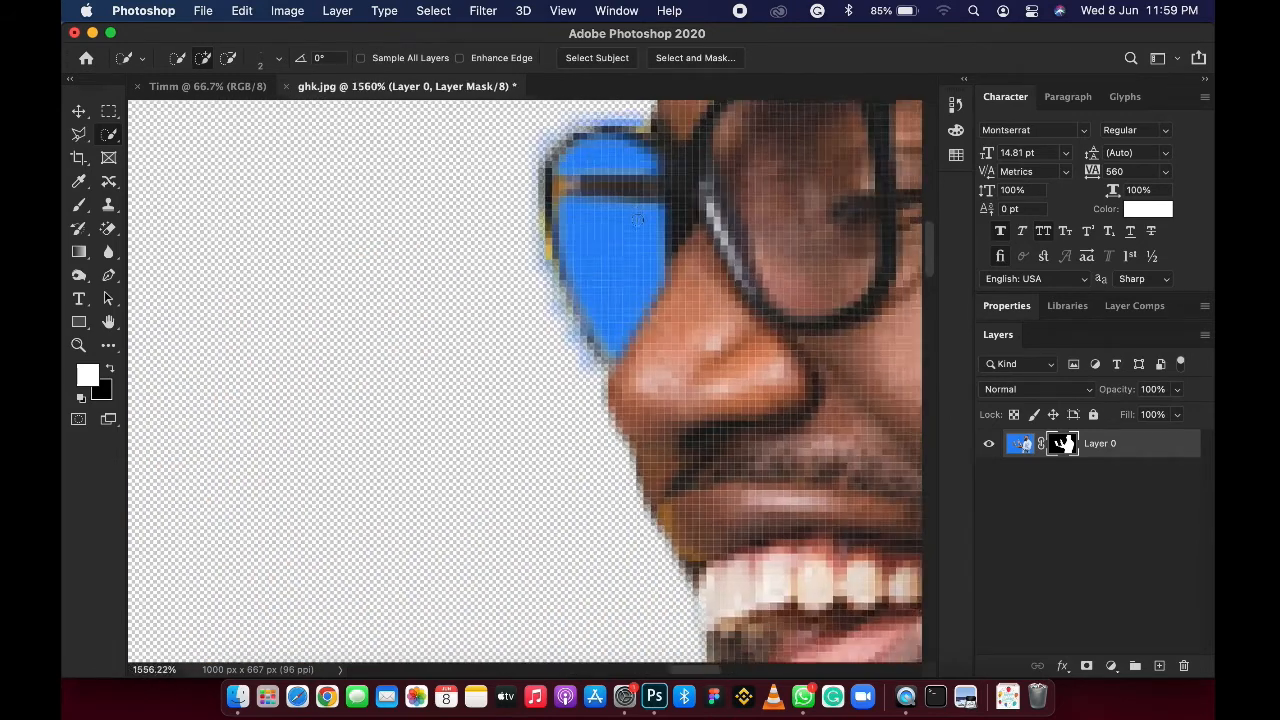
scroll(635, 230, down, 5)
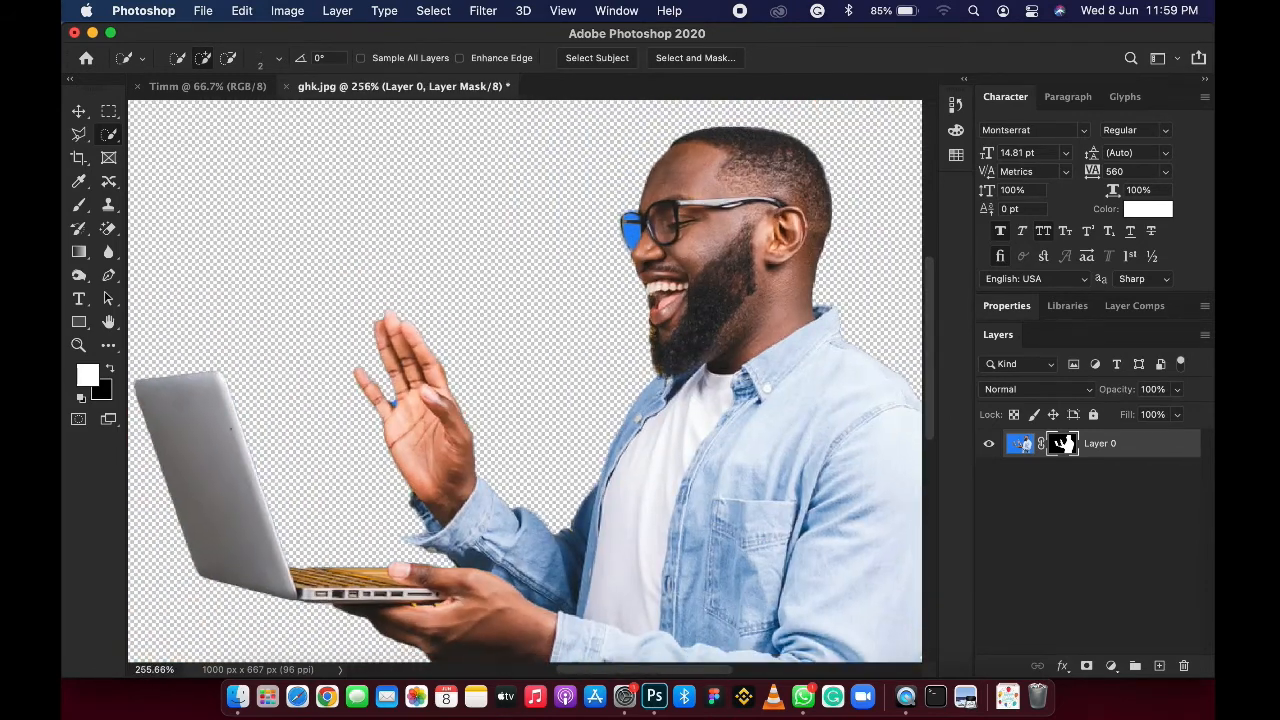
Step: Try cropping the image to a 3:4 ratio with the Crop Tool, and undo the crop
click(79, 158)
click(285, 58)
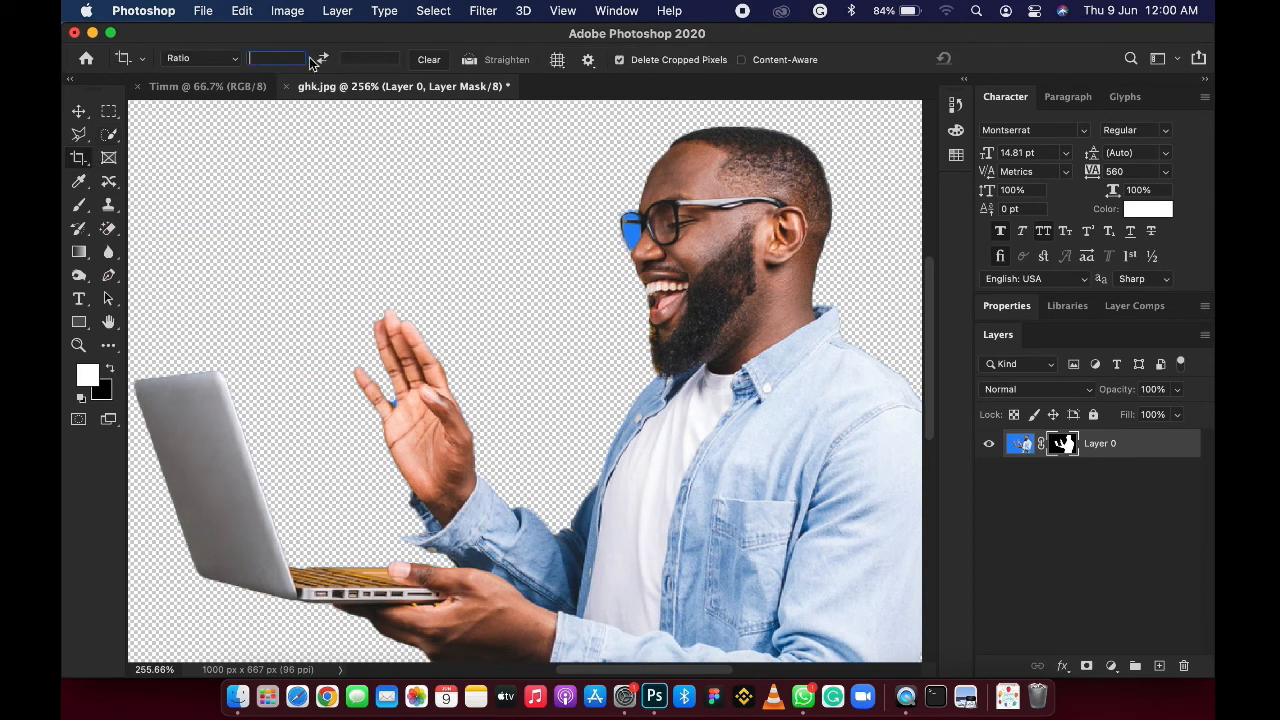
text(3)
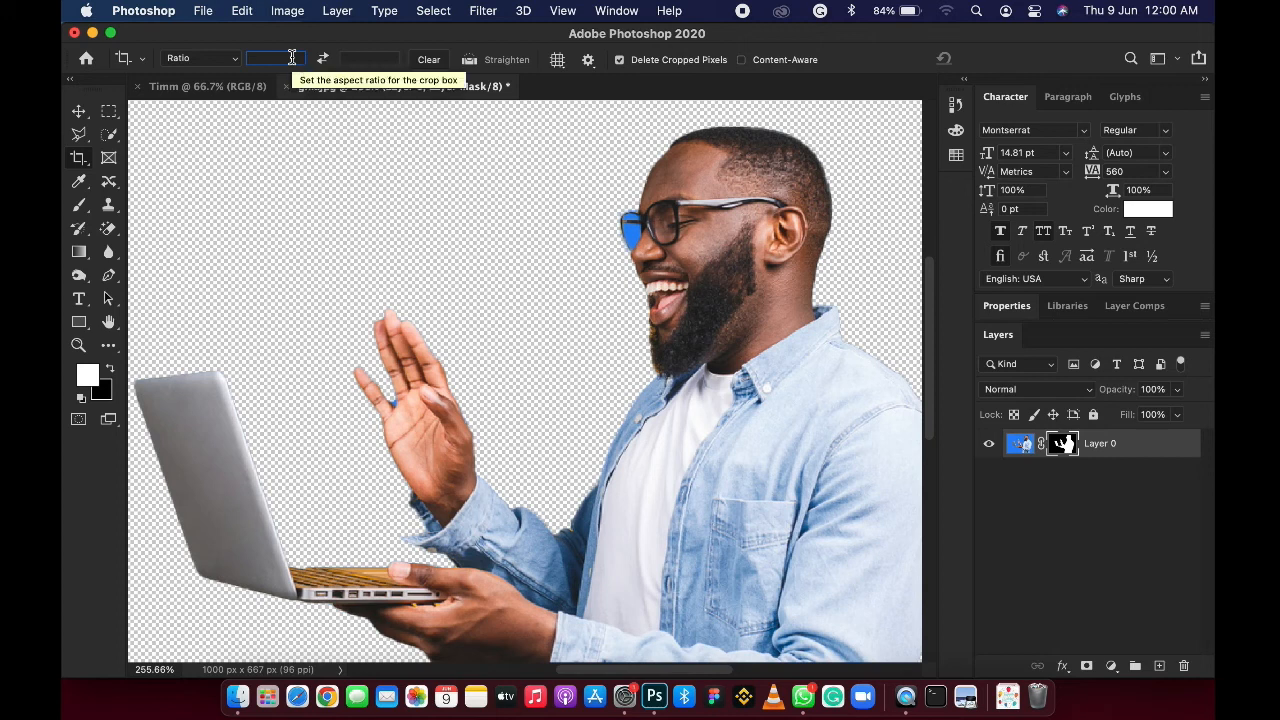
key(Tab)
text(4)
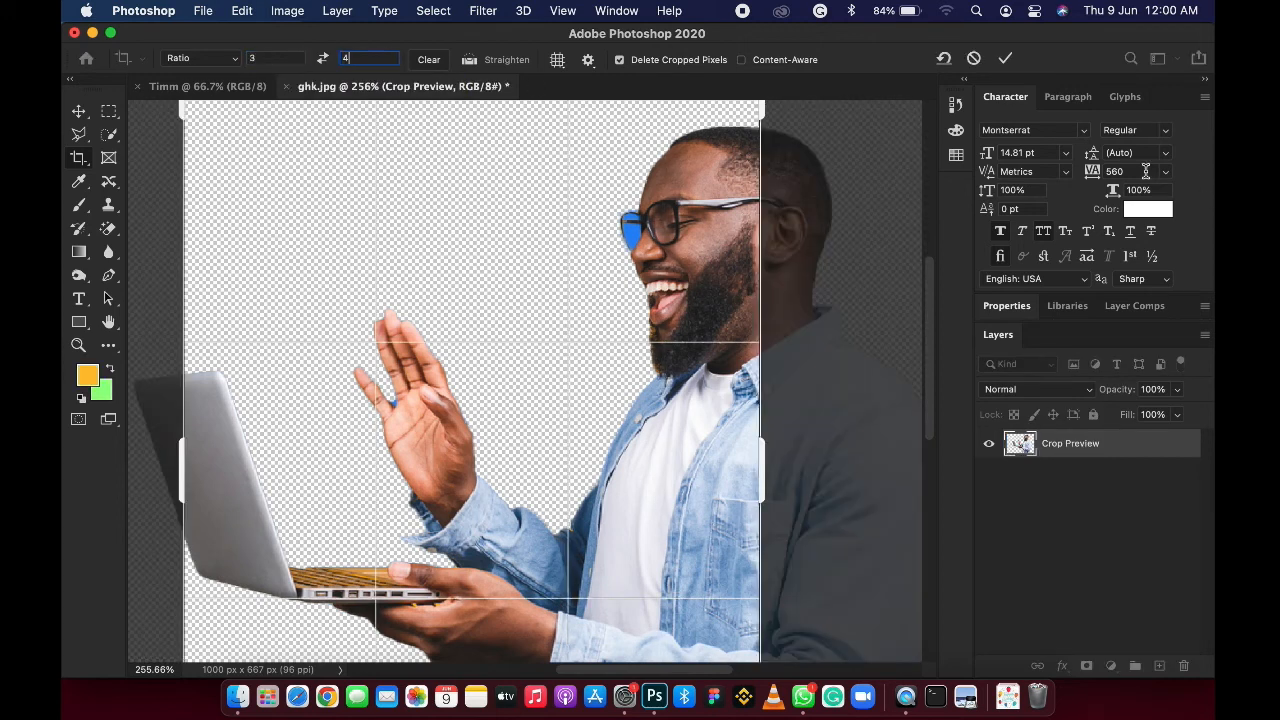
click(1005, 58)
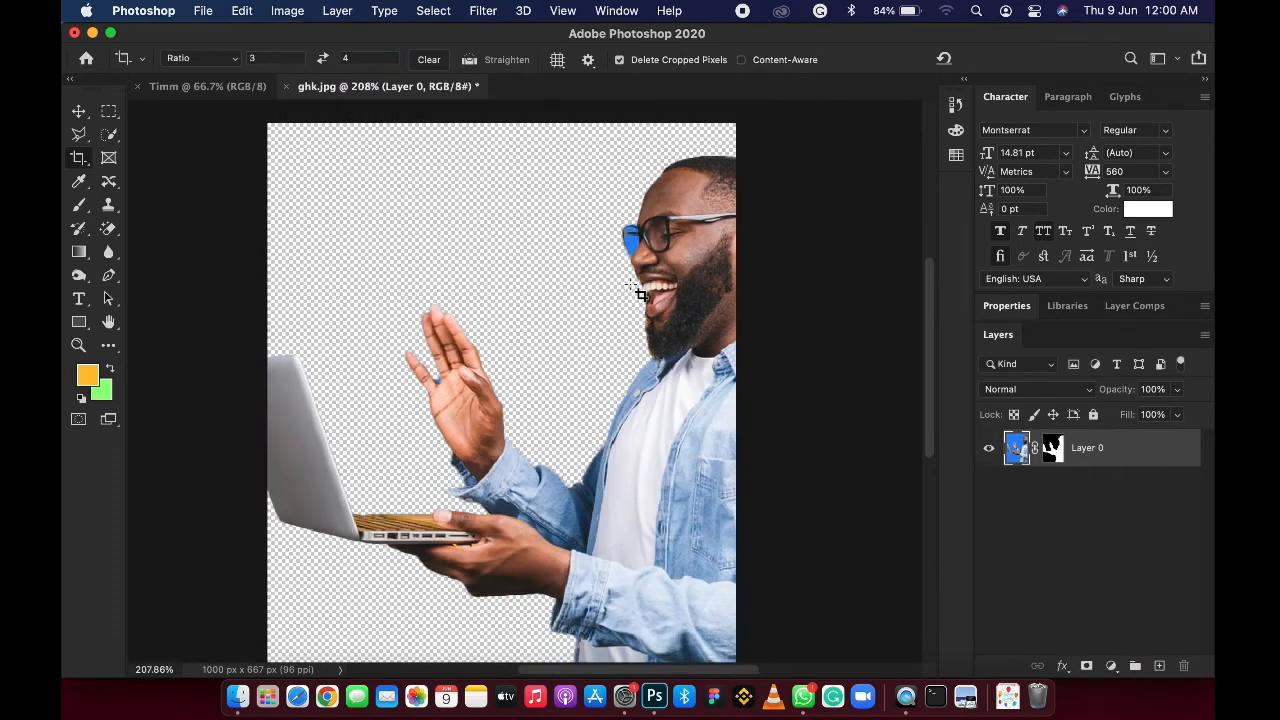
key(super+z)
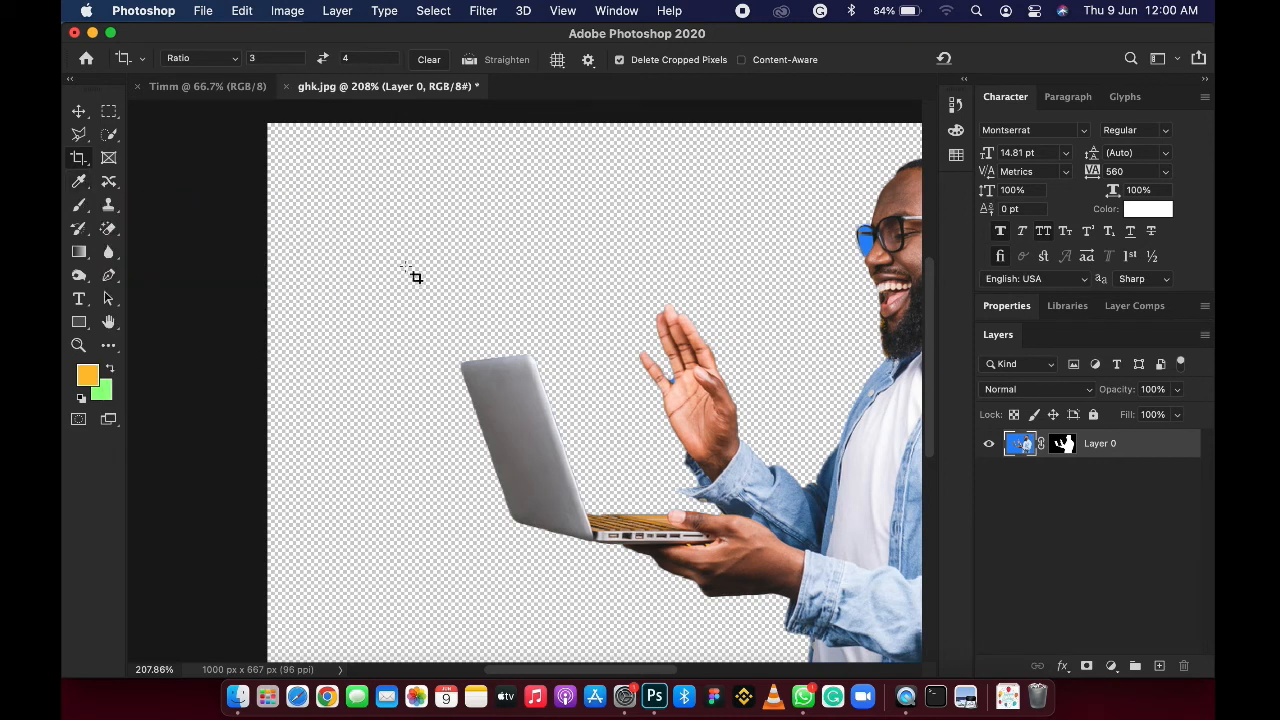
Step: Sample the sleeve's light and dark tones with the Eyedropper Tool, leaving the dark navy as the foreground colour
click(84, 187)
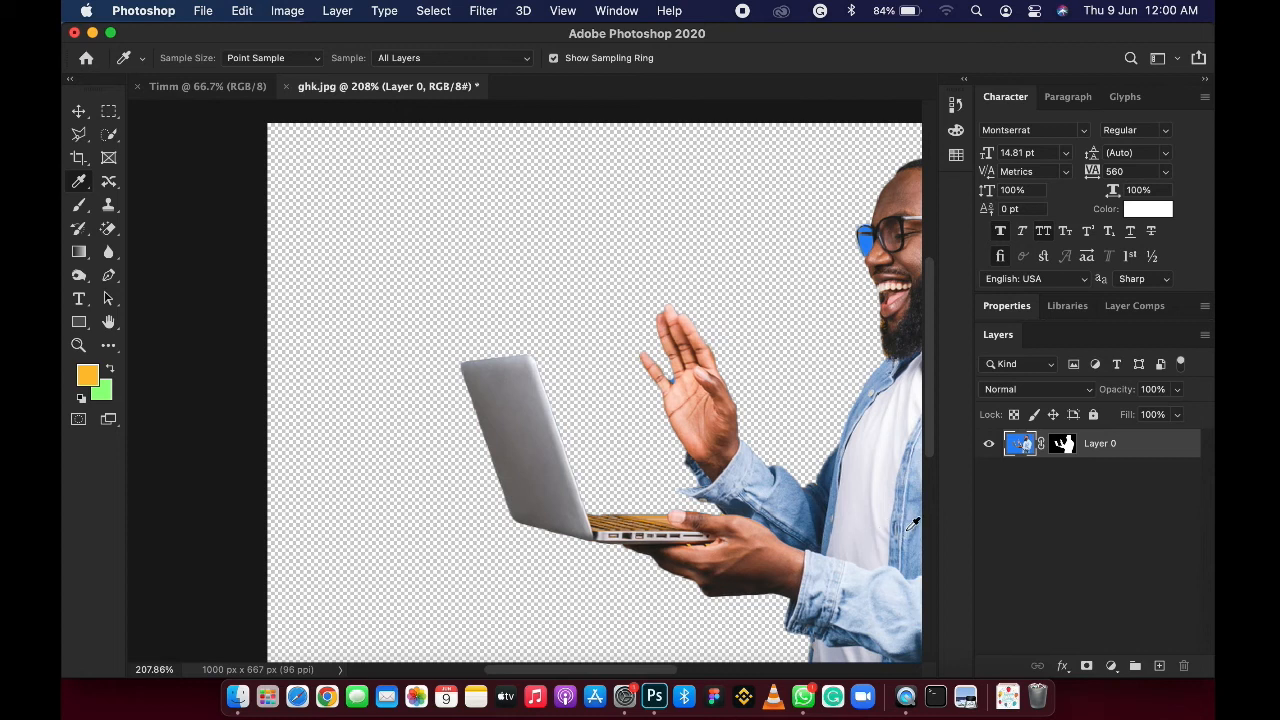
click(826, 570)
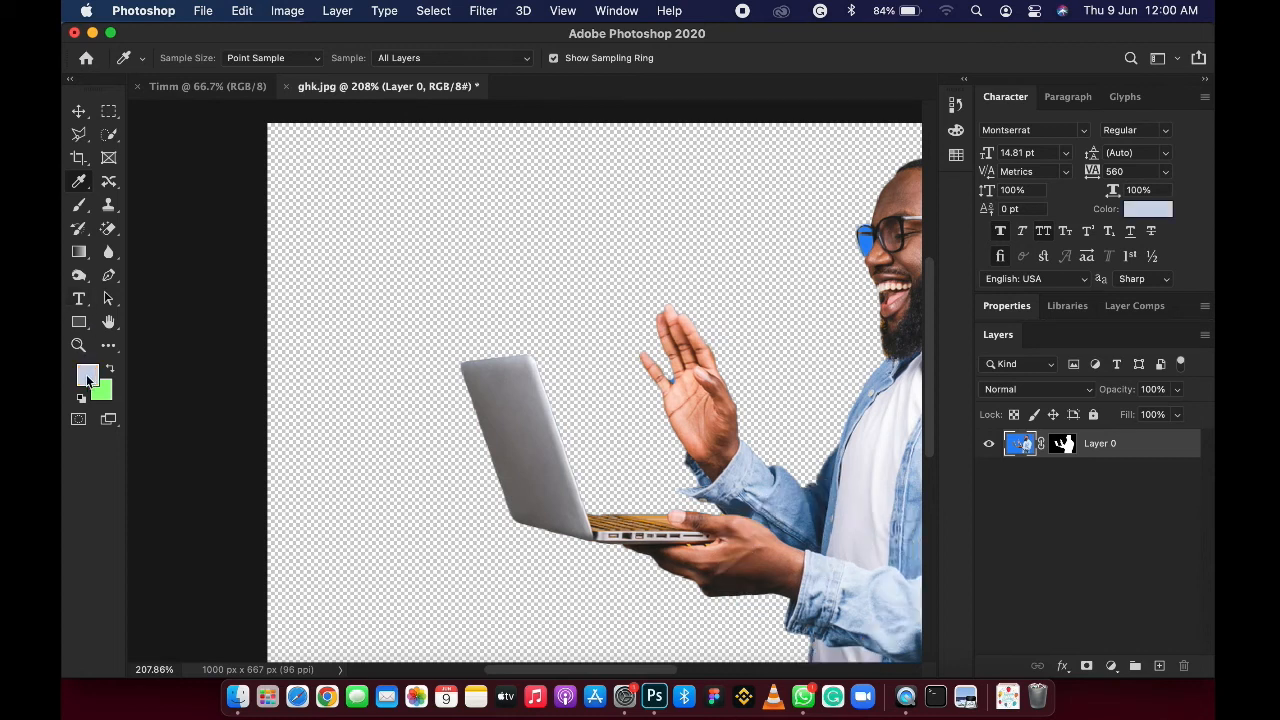
click(820, 525)
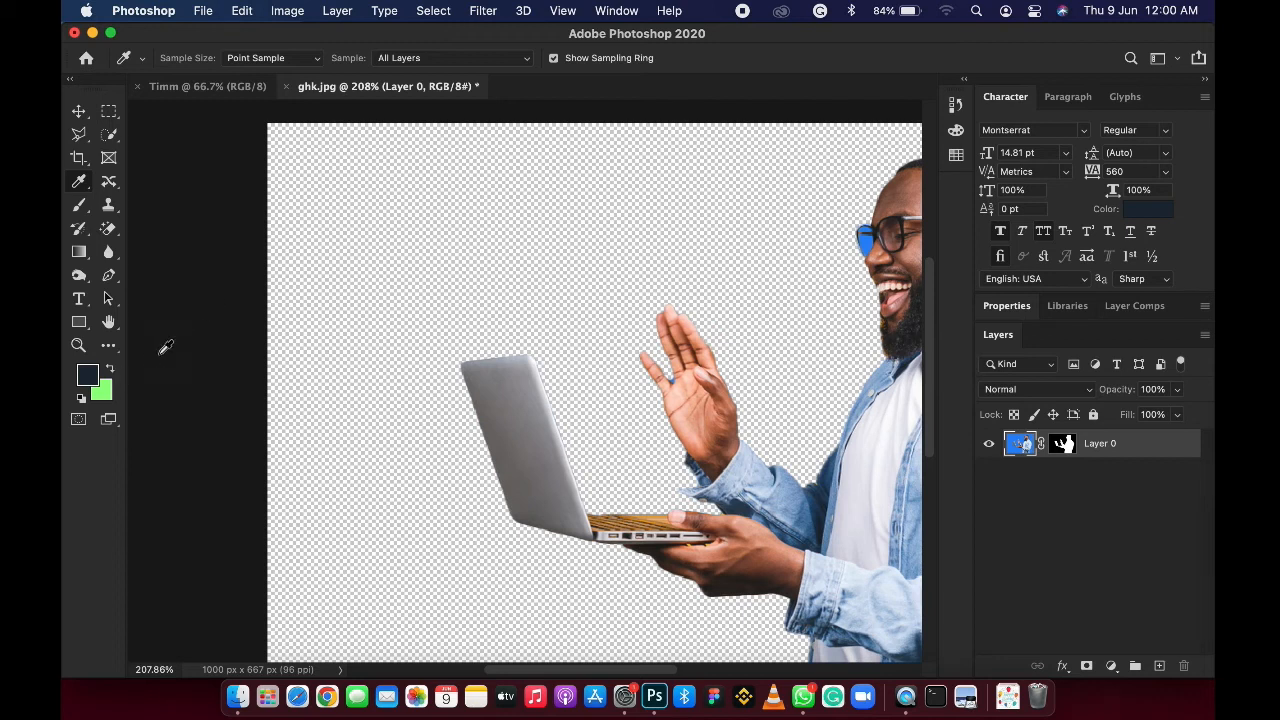
scroll(403, 417, down, 3)
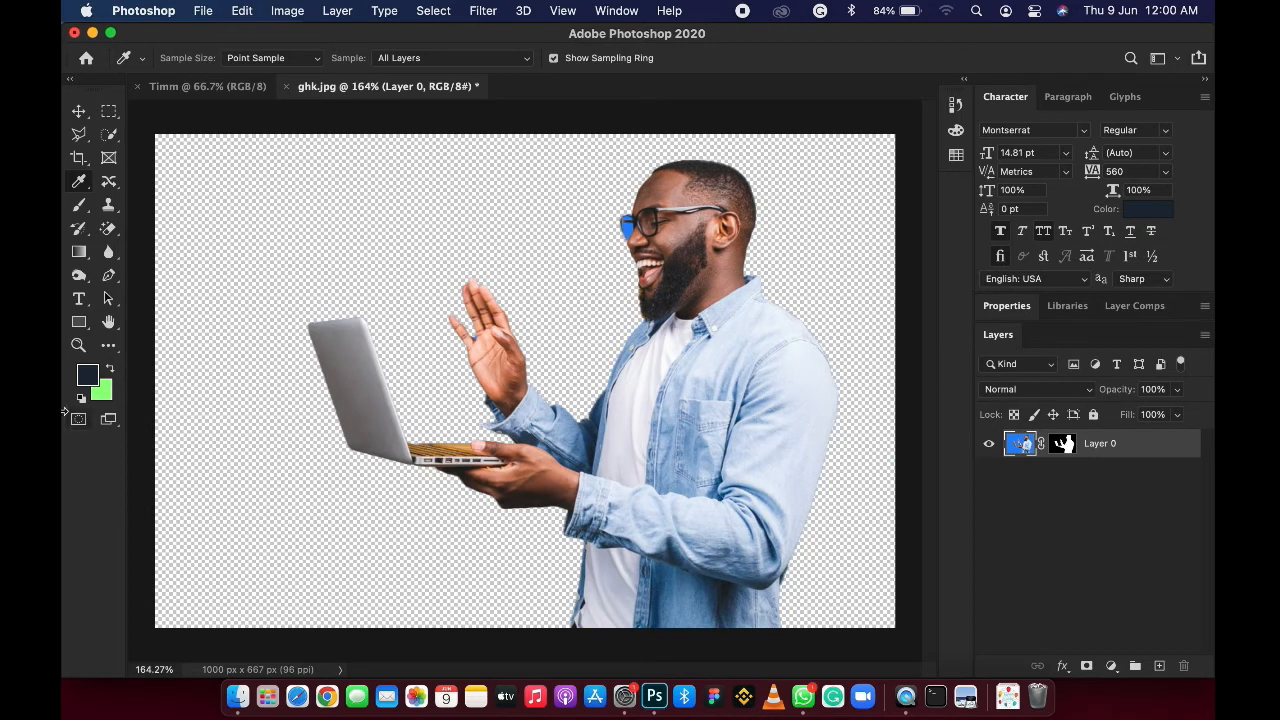
Step: Undo the layer mask on the photo and clear the selection around the man and laptop
click(117, 187)
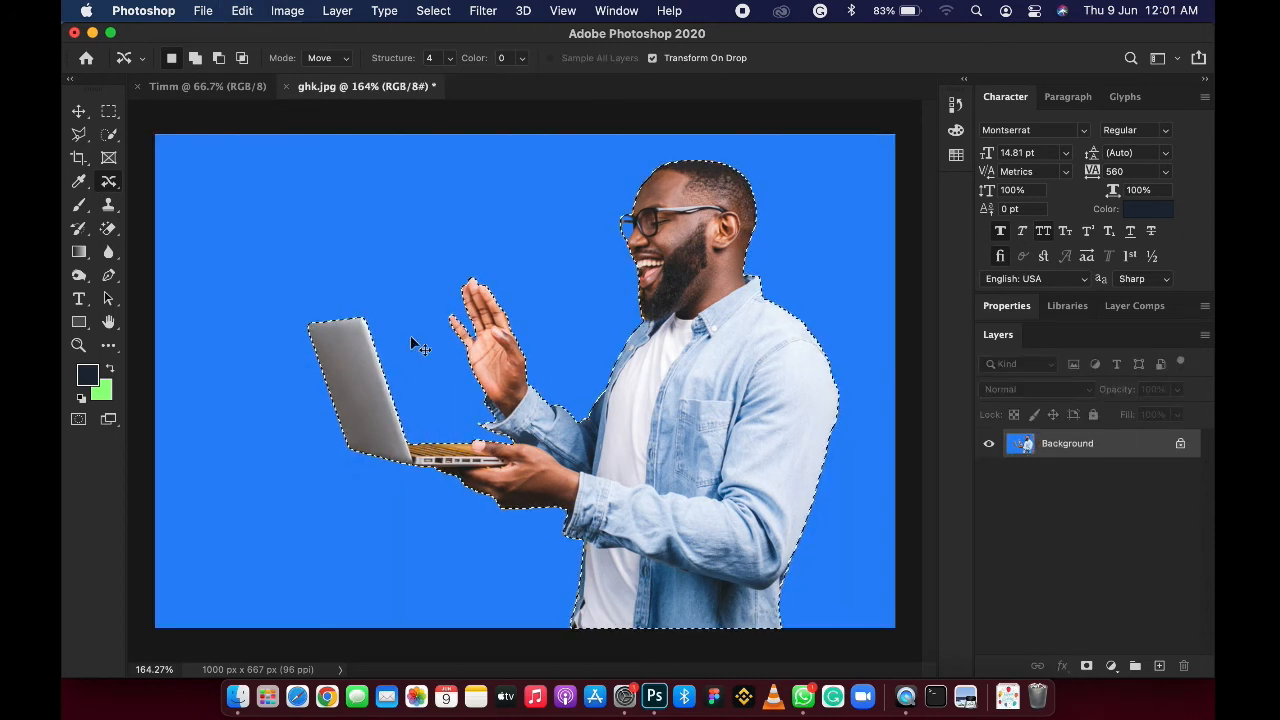
key(super+d)
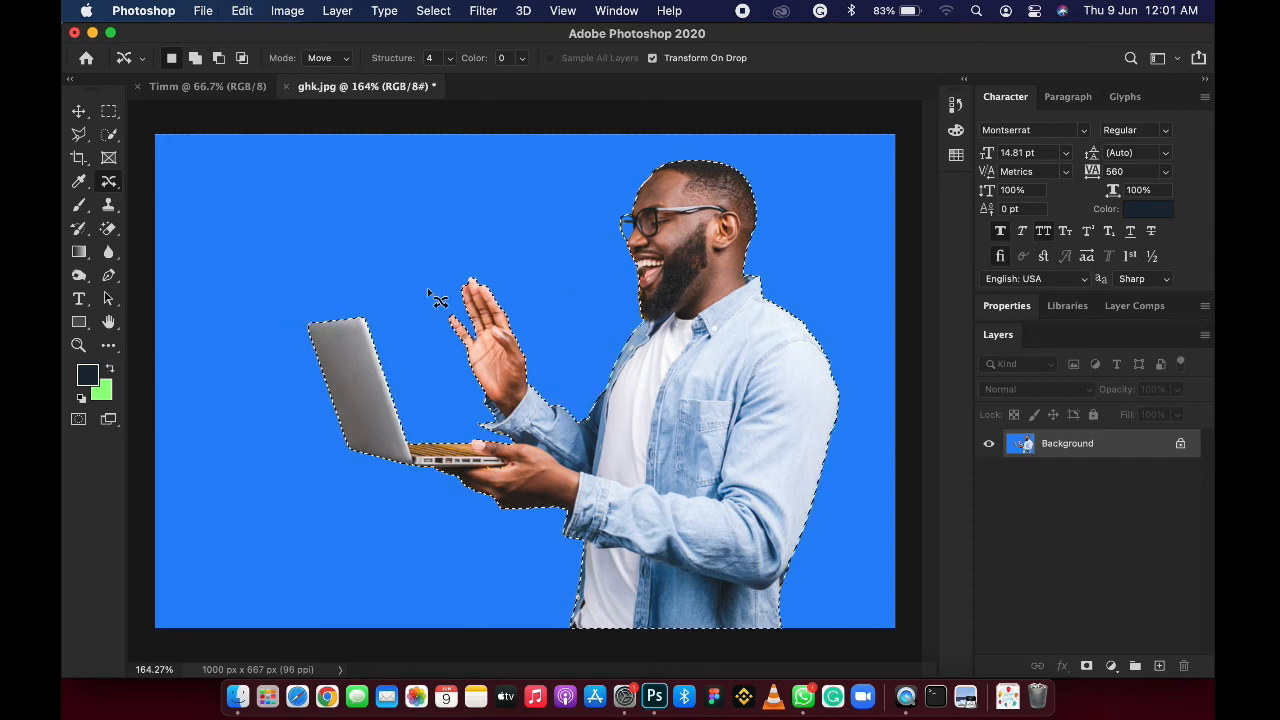
key(super+z)
click(110, 136)
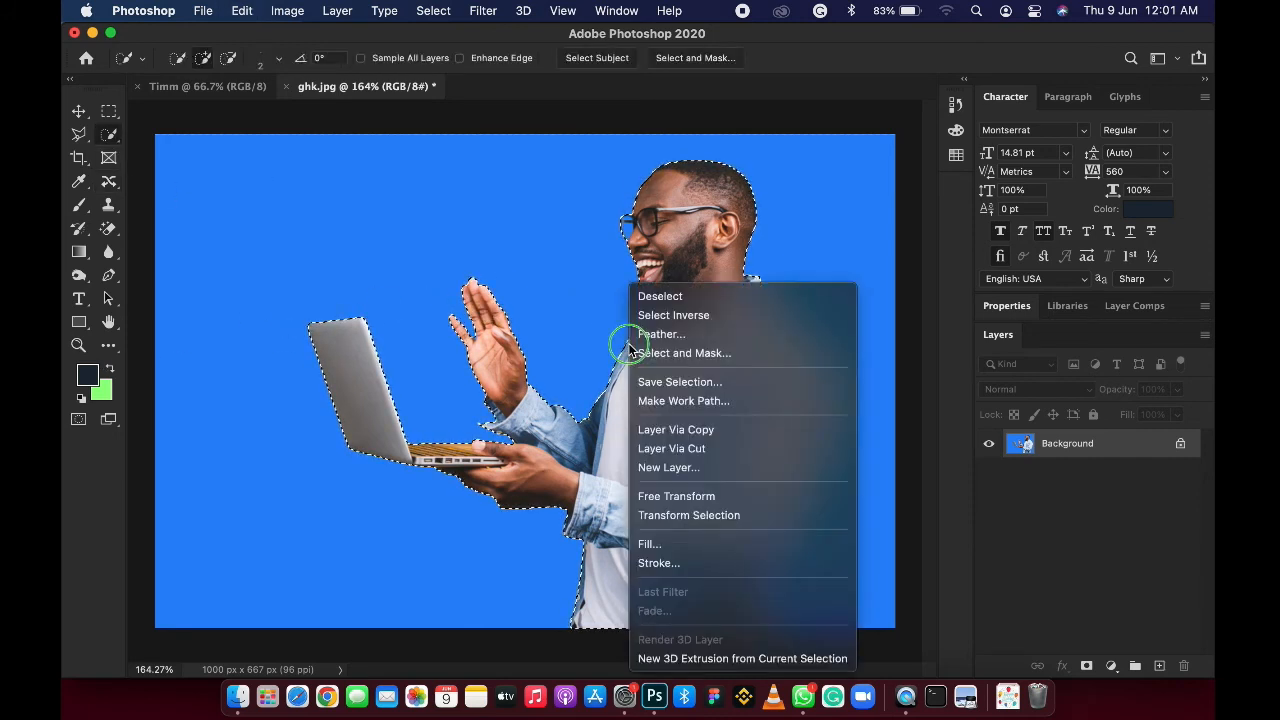
right_click(628, 337)
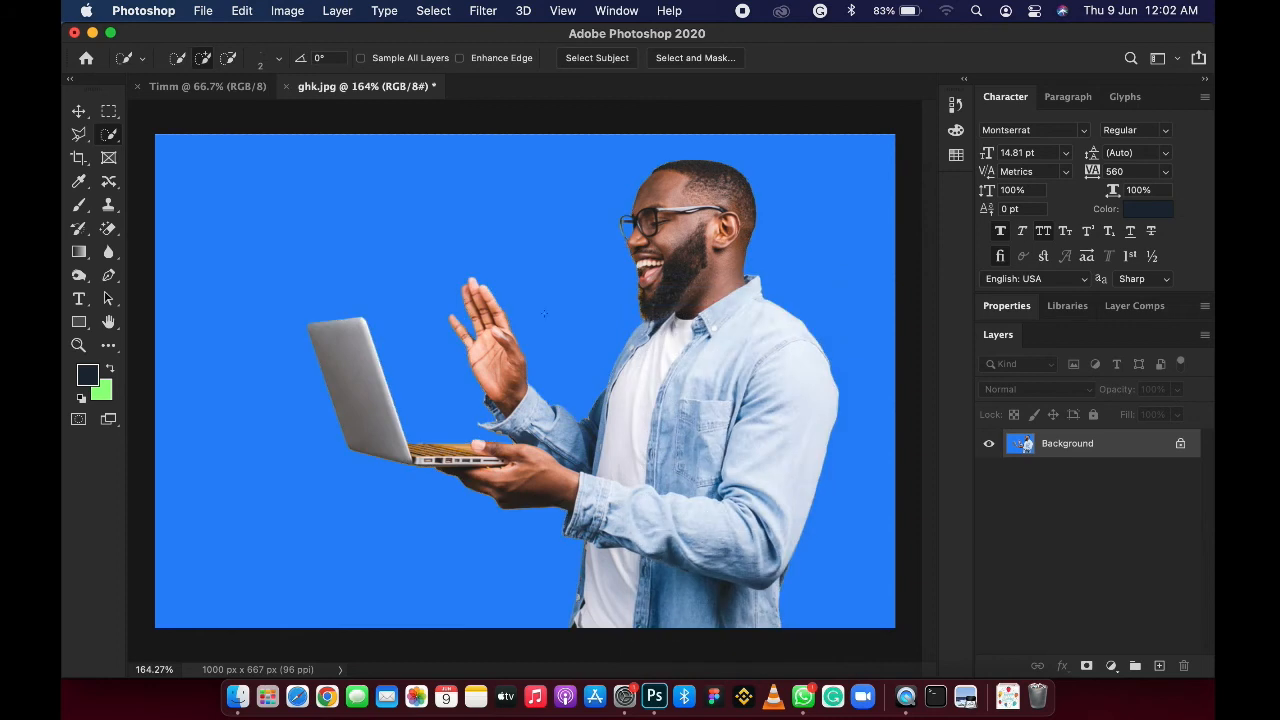
Step: Erase the blue background around the man and laptop with the Magic Eraser Tool
click(112, 231)
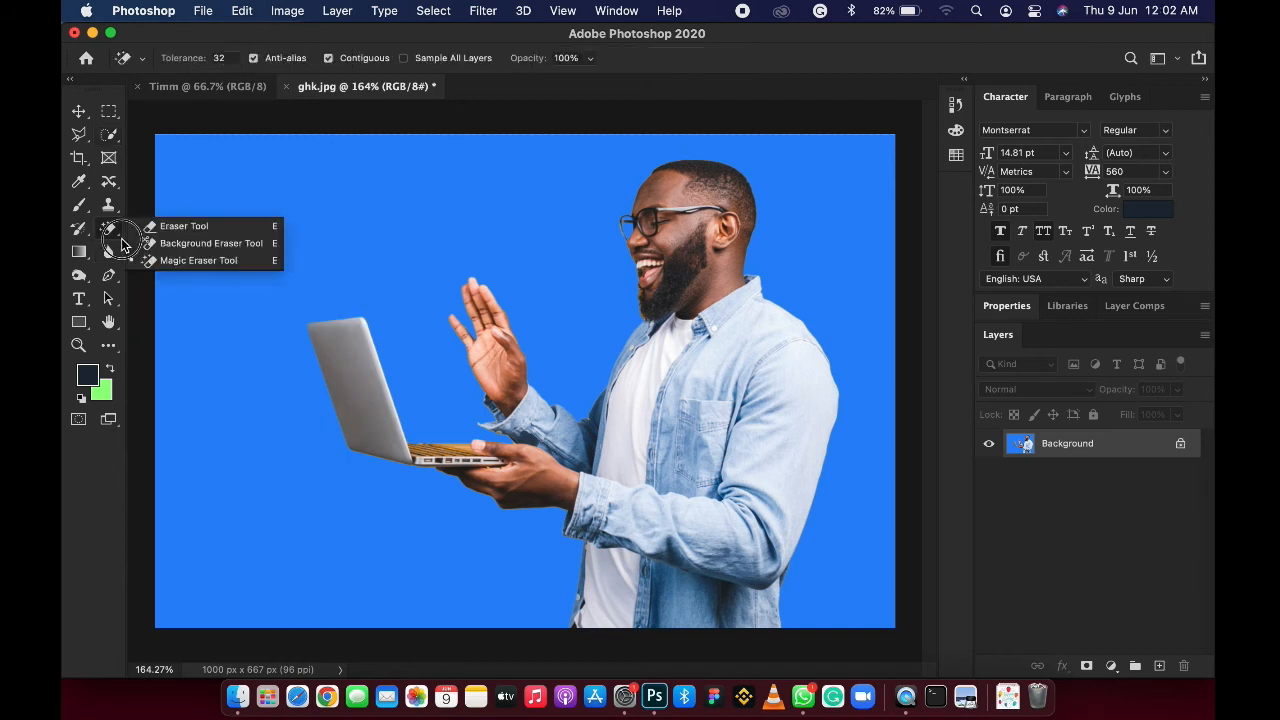
click(216, 262)
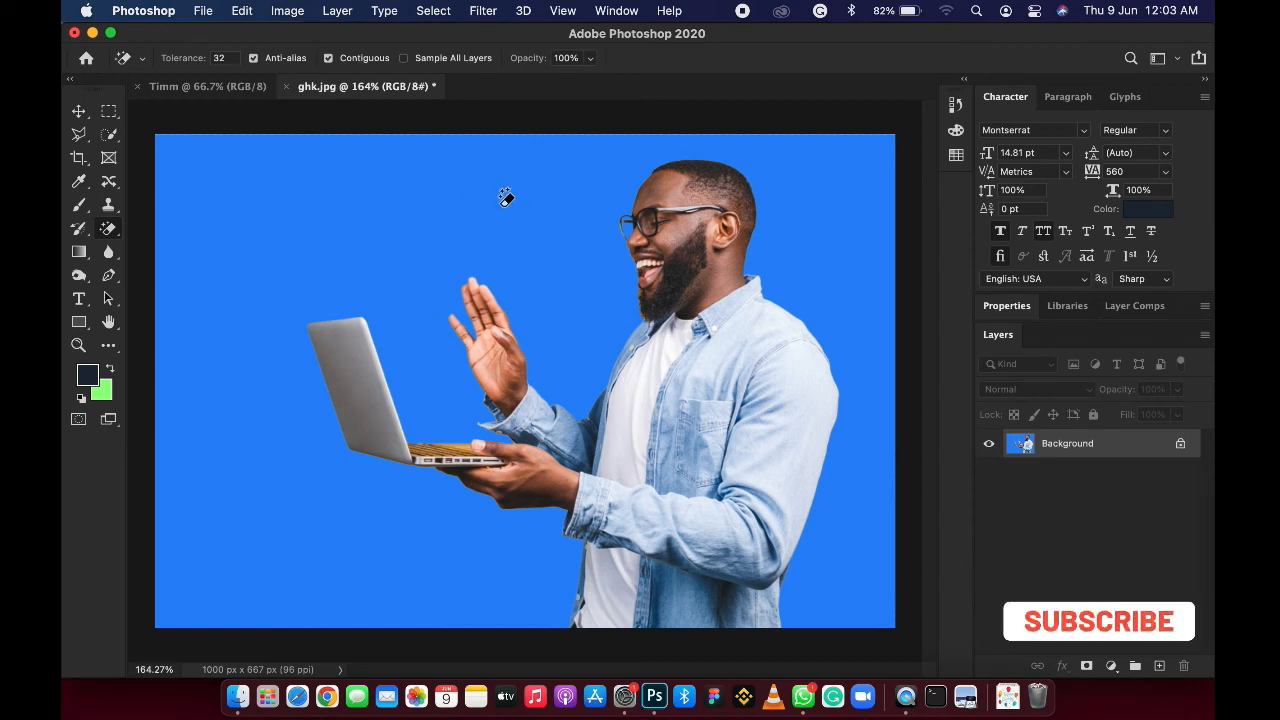
click(108, 229)
click(199, 264)
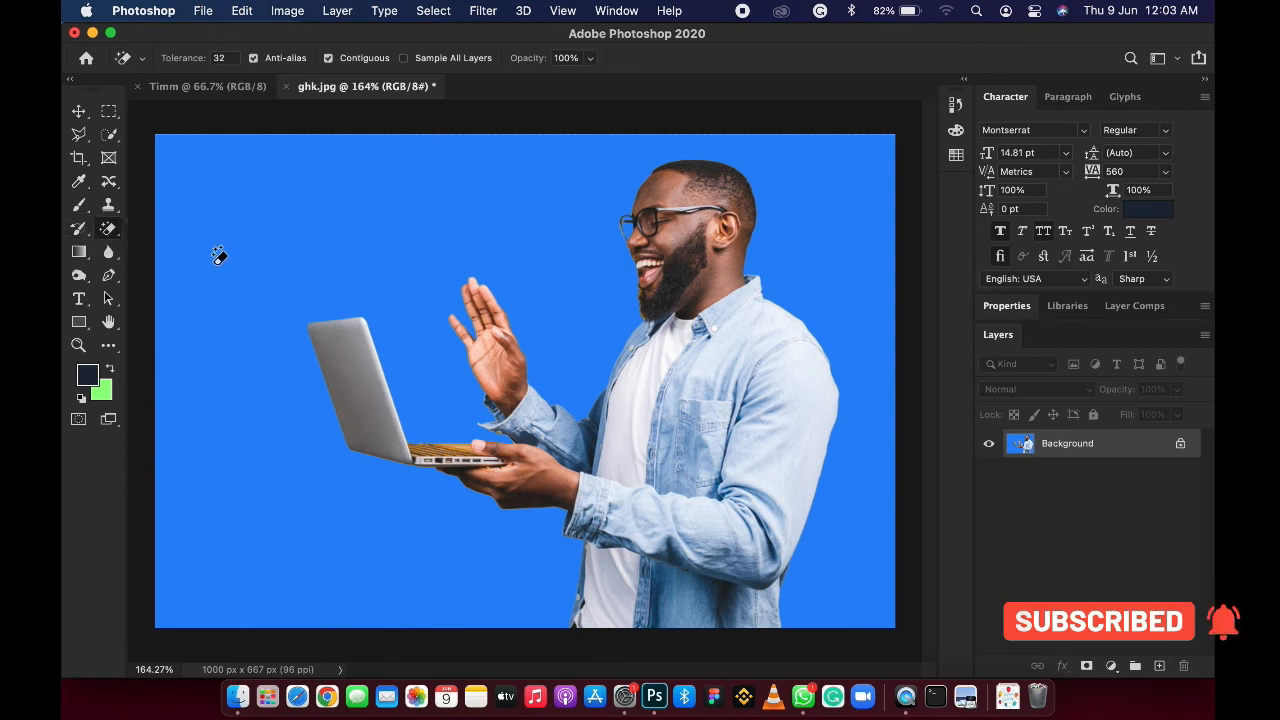
click(436, 208)
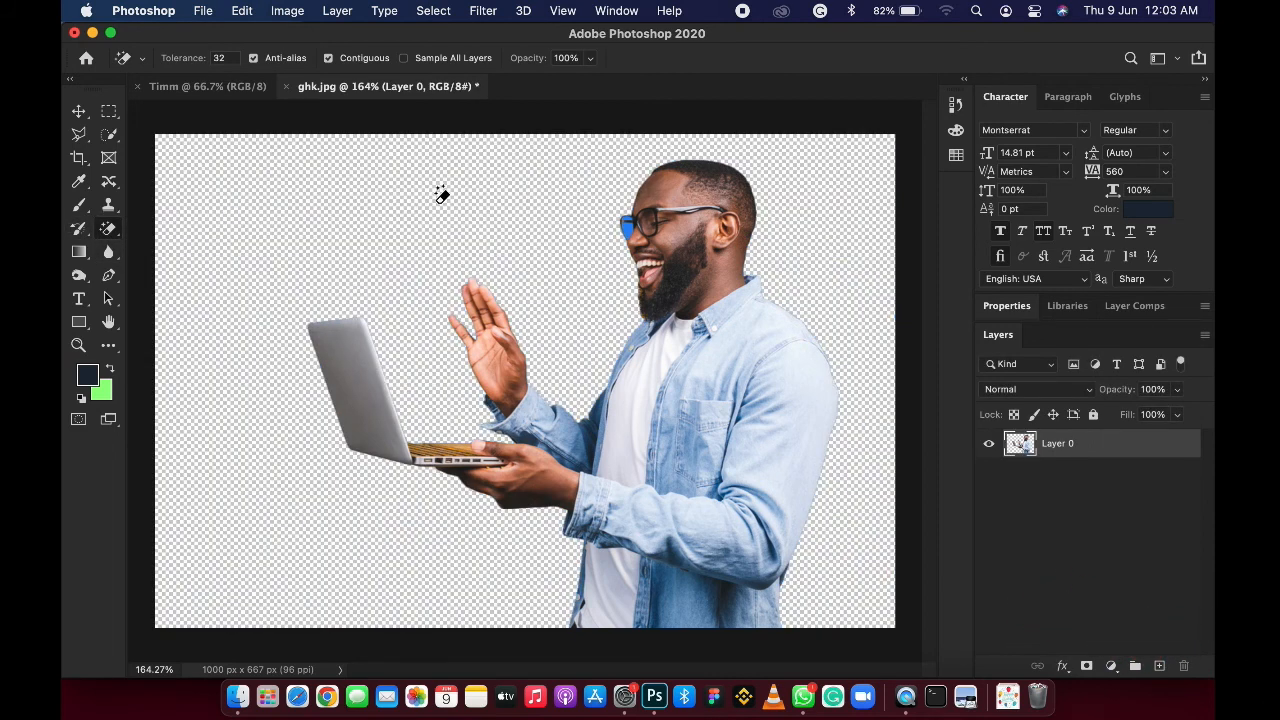
Step: Erase the leftover blue areas inside the far lens of the man's glasses with the Magic Eraser Tool
scroll(632, 220, up, 5)
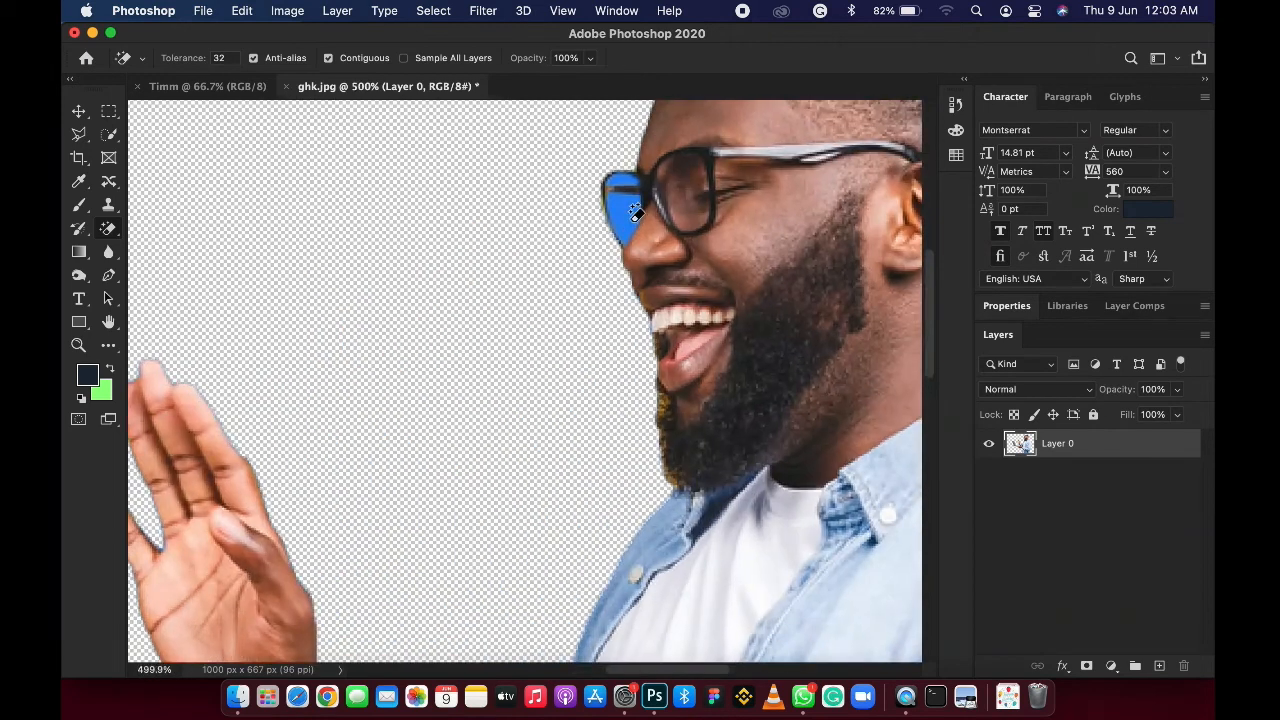
scroll(634, 213, up, 4)
click(632, 187)
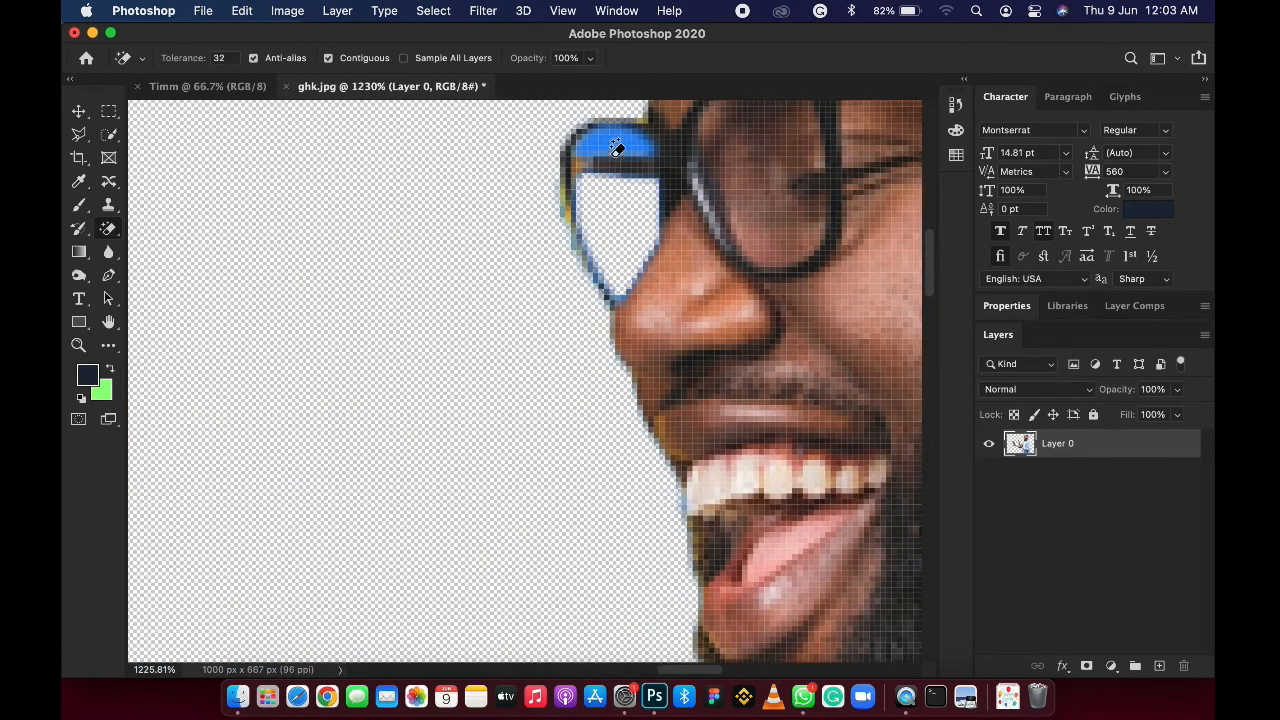
click(605, 146)
scroll(402, 245, down, 10)
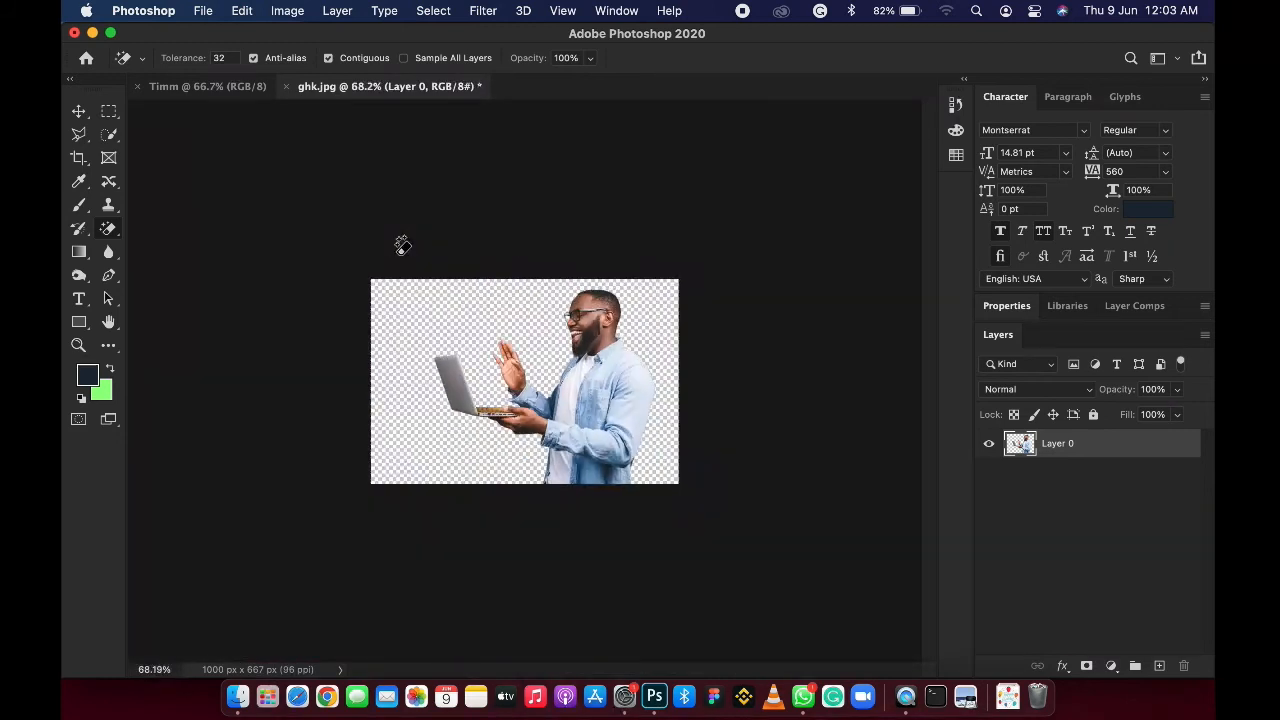
scroll(477, 289, up, 1)
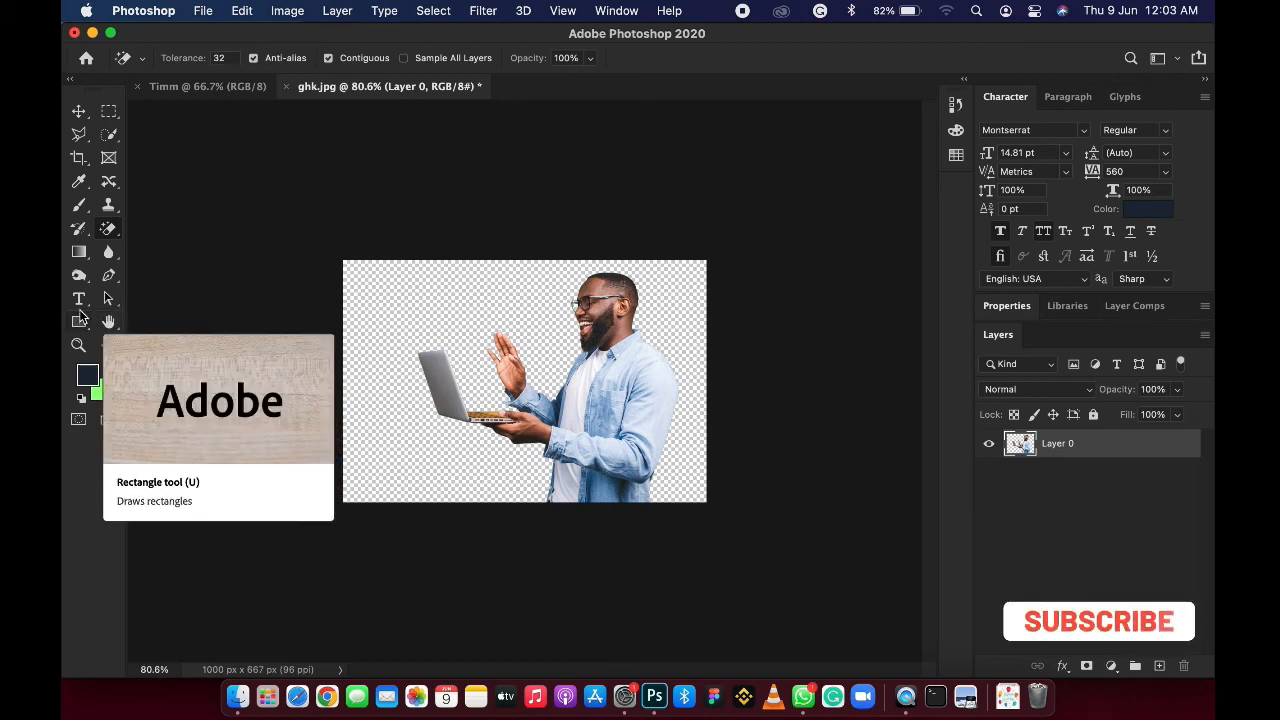
scroll(331, 306, up, 1)
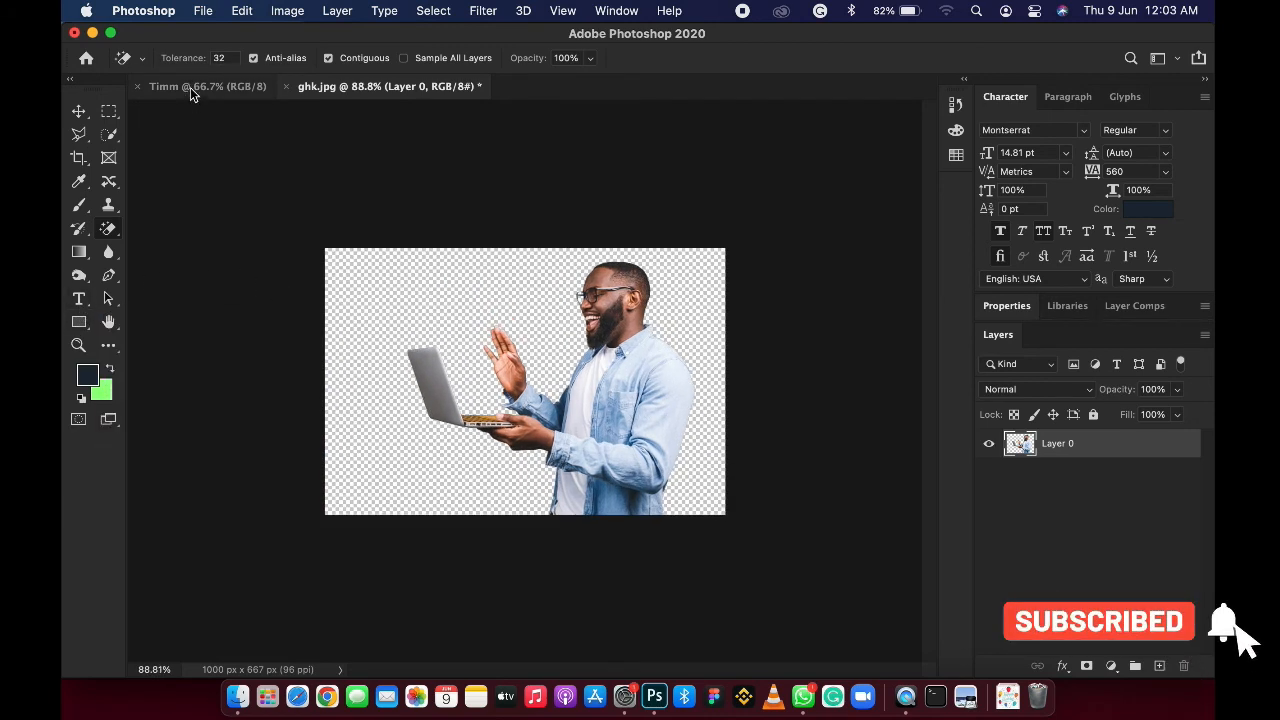
Step: Switch to the Timm document and add the text "PBC" above the centre of the canvas
click(190, 87)
click(78, 298)
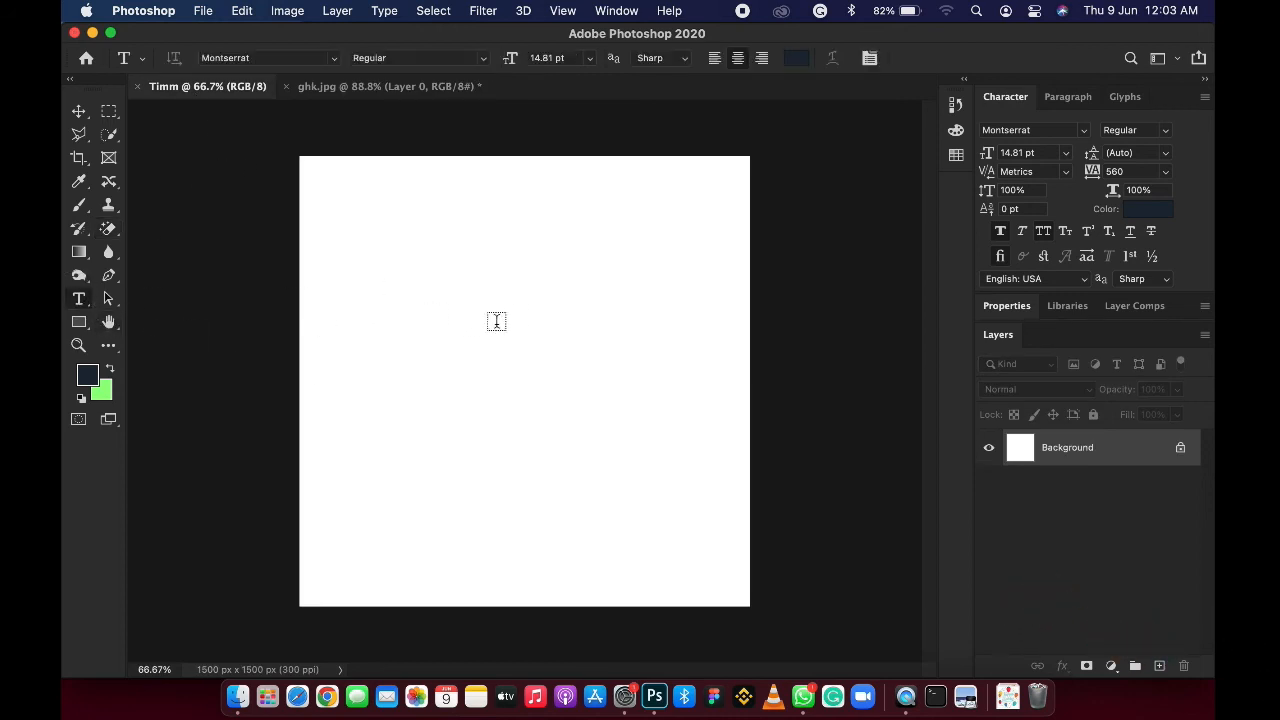
click(505, 321)
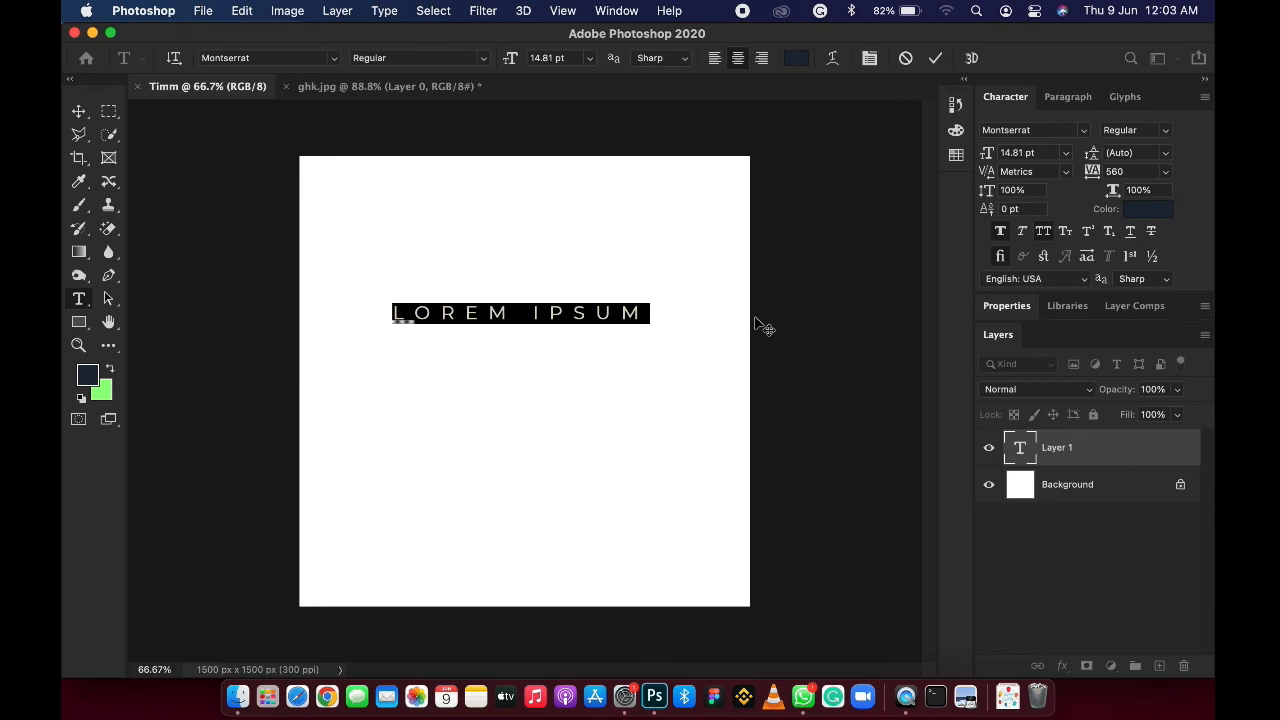
text(PBC)
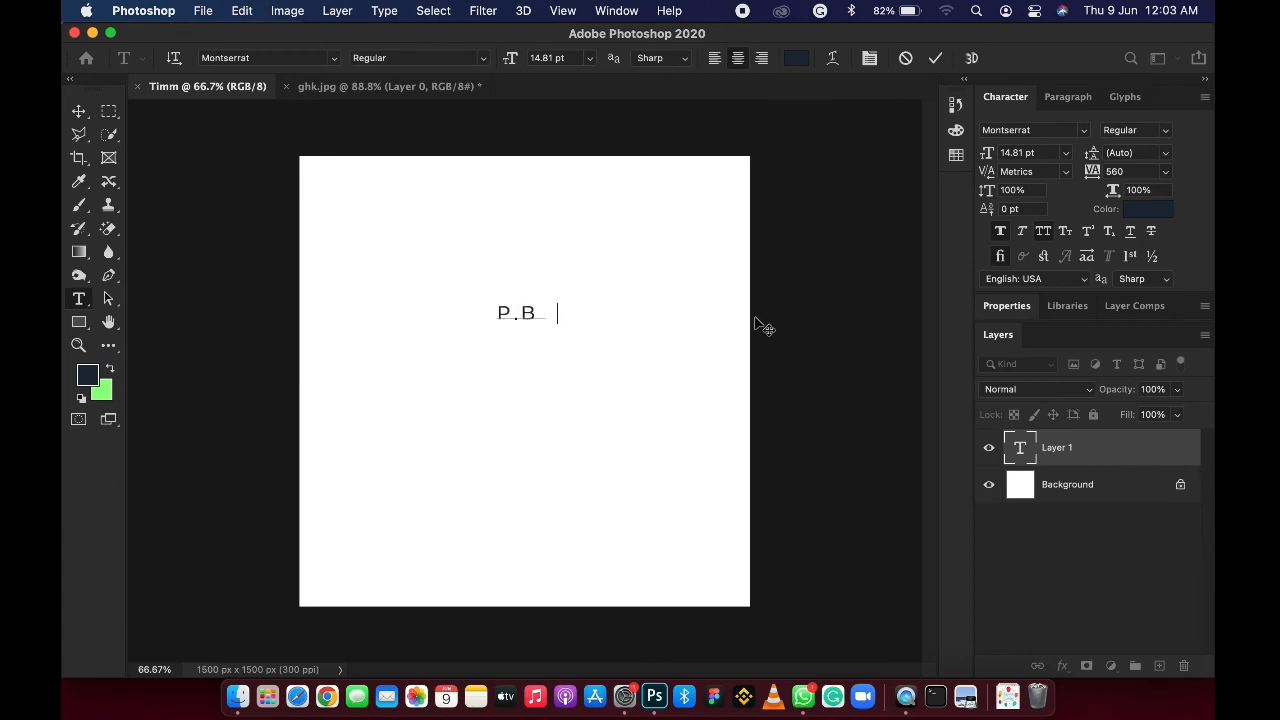
click(80, 113)
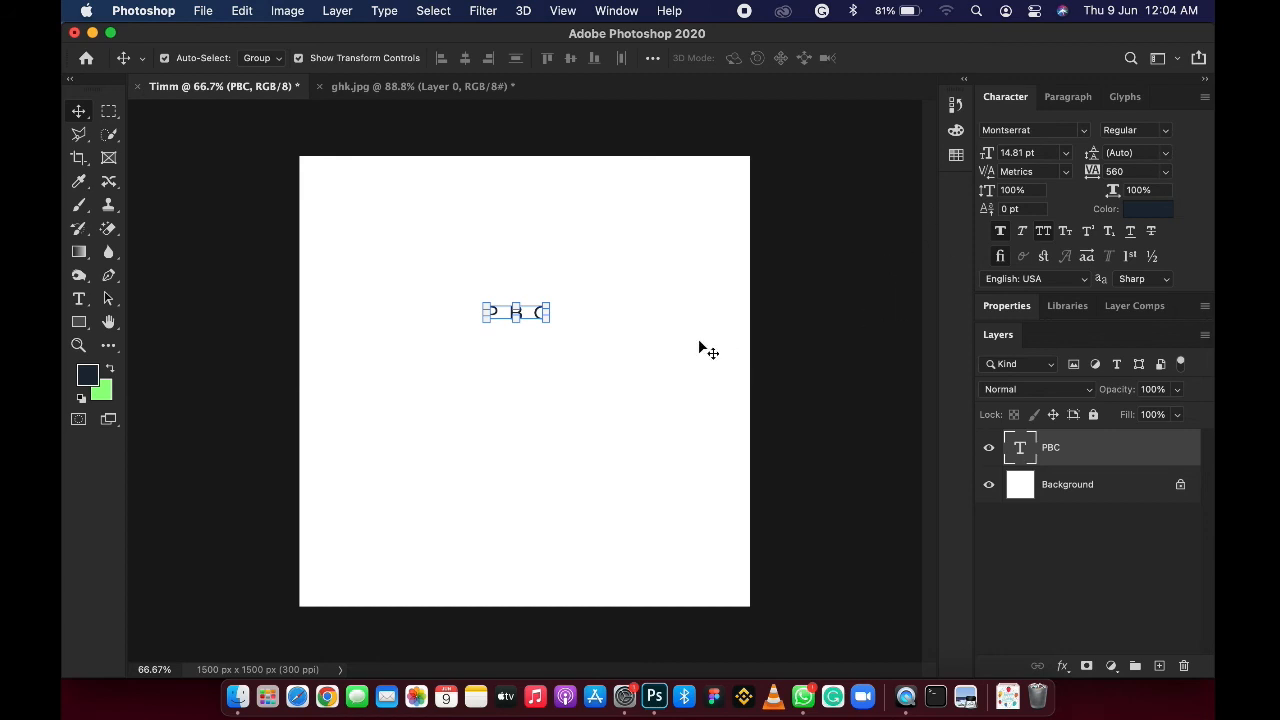
Step: Draw a rectangle about 768 by 385 px below the PBC text and a square about 307 px wide above it
click(88, 331)
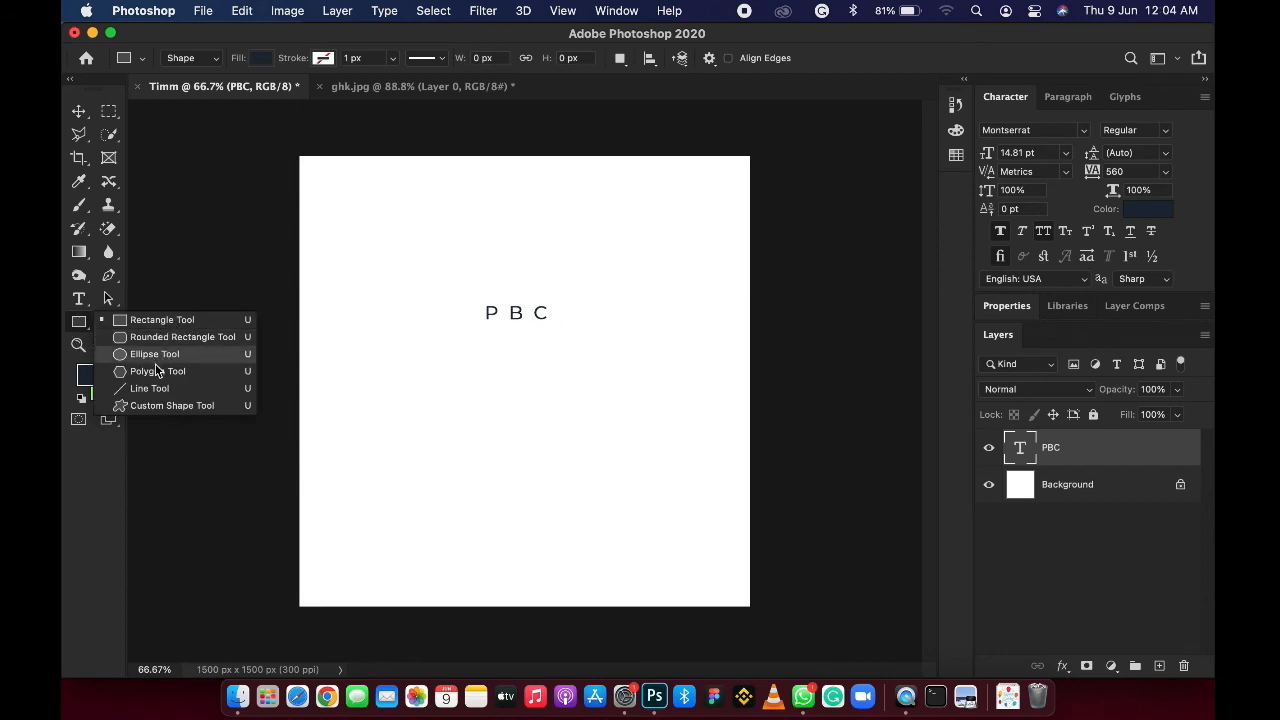
click(182, 321)
drag(424, 374, 660, 483)
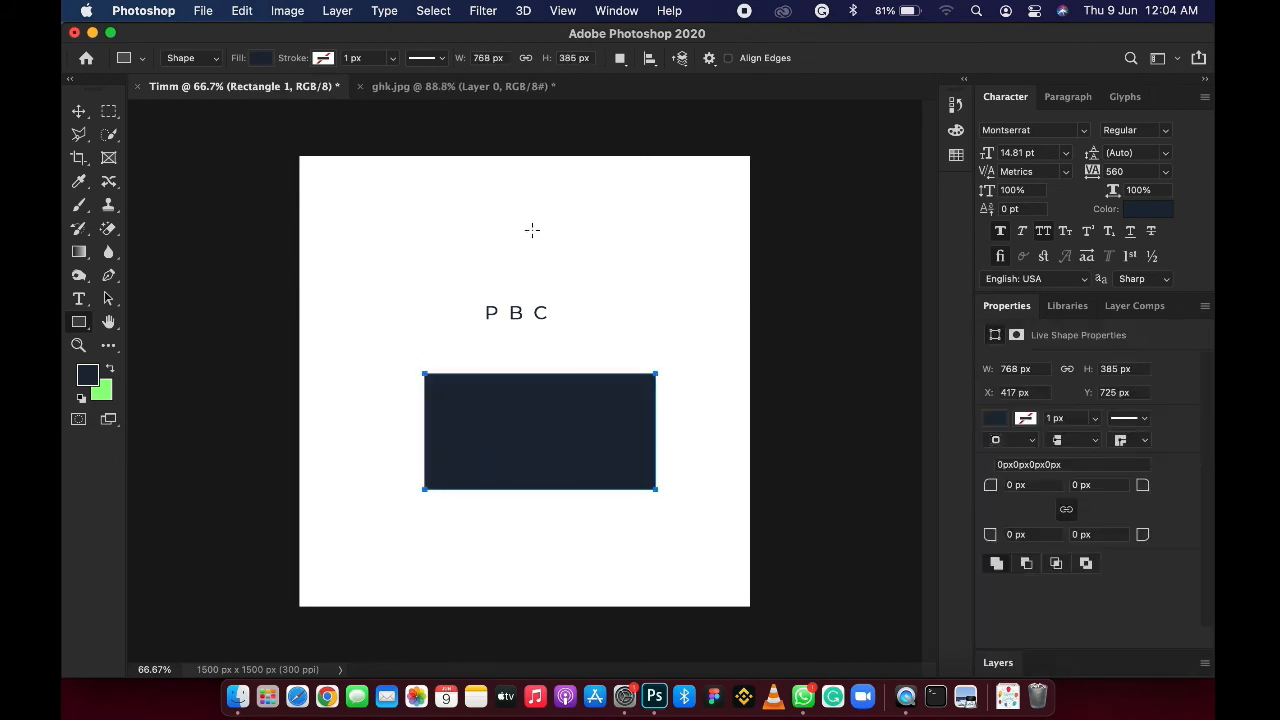
key(shift)
key(shift)
drag(421, 210, 585, 284)
Step: Draw a rounded rectangle about 411 by 332 px in the canvas's upper right, and one about 598 by 294 px with 40 px radius at its bottom
right_click(83, 322)
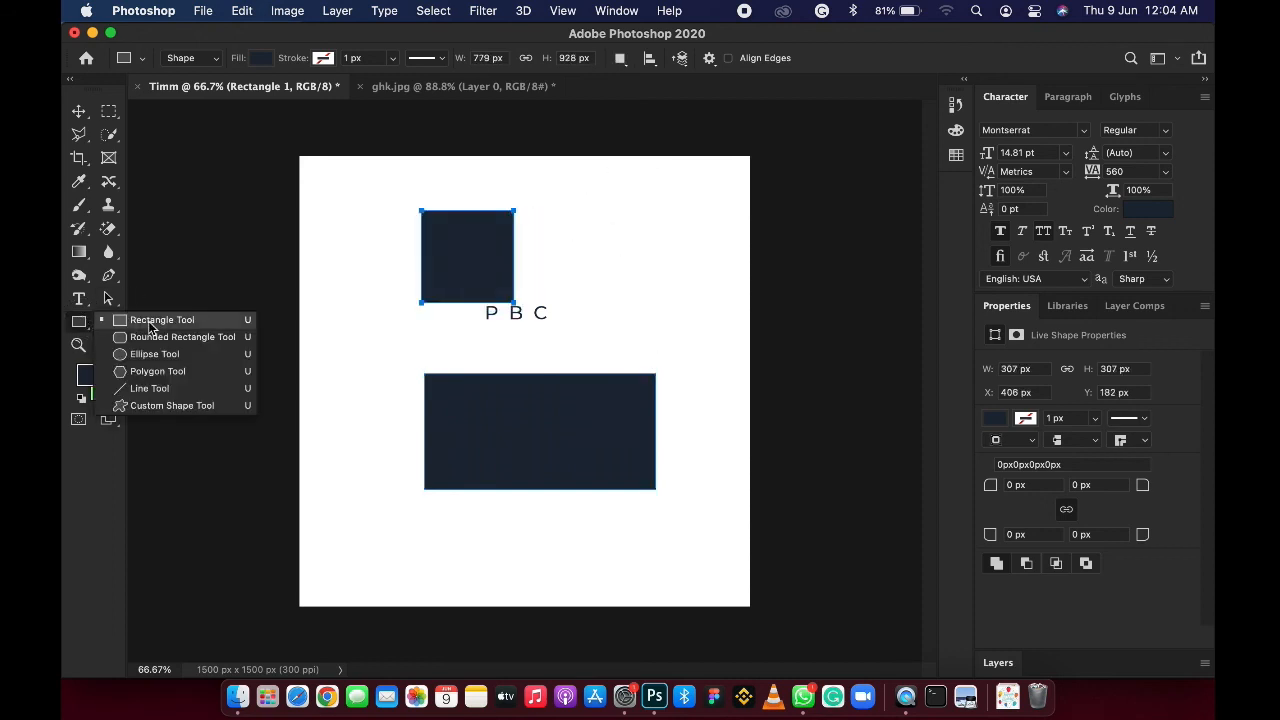
click(173, 335)
drag(598, 204, 722, 302)
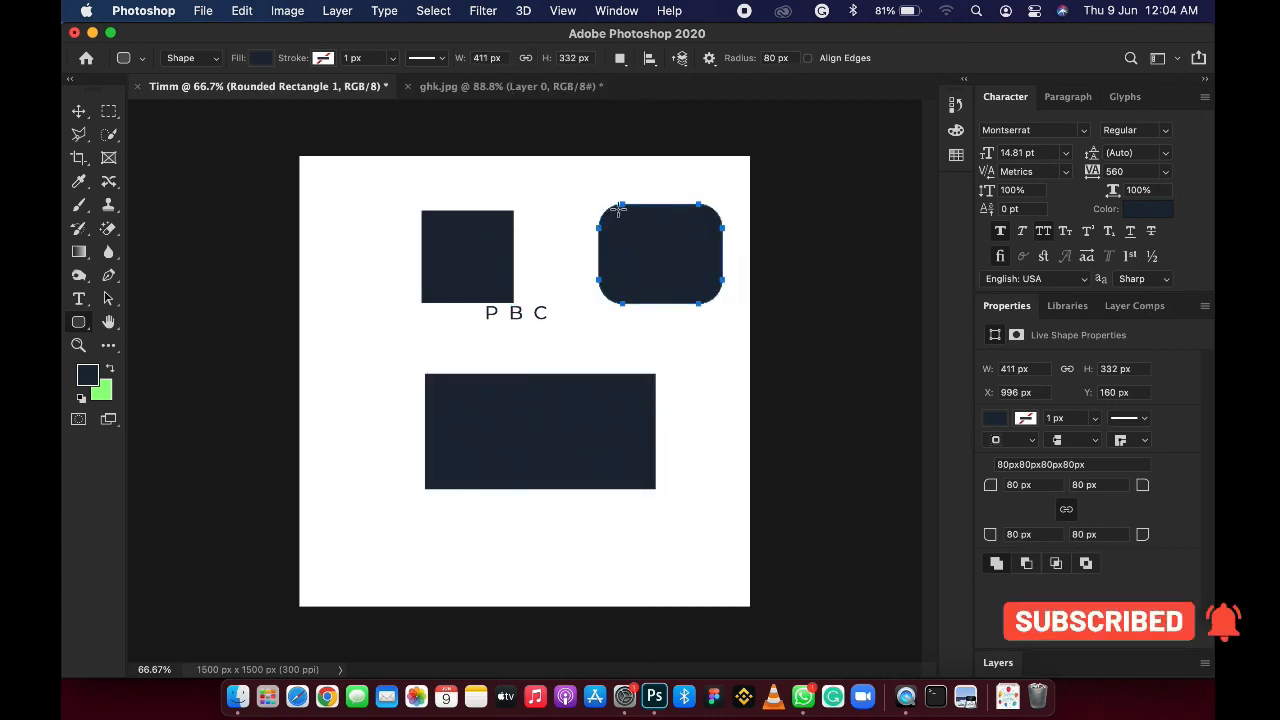
click(789, 58)
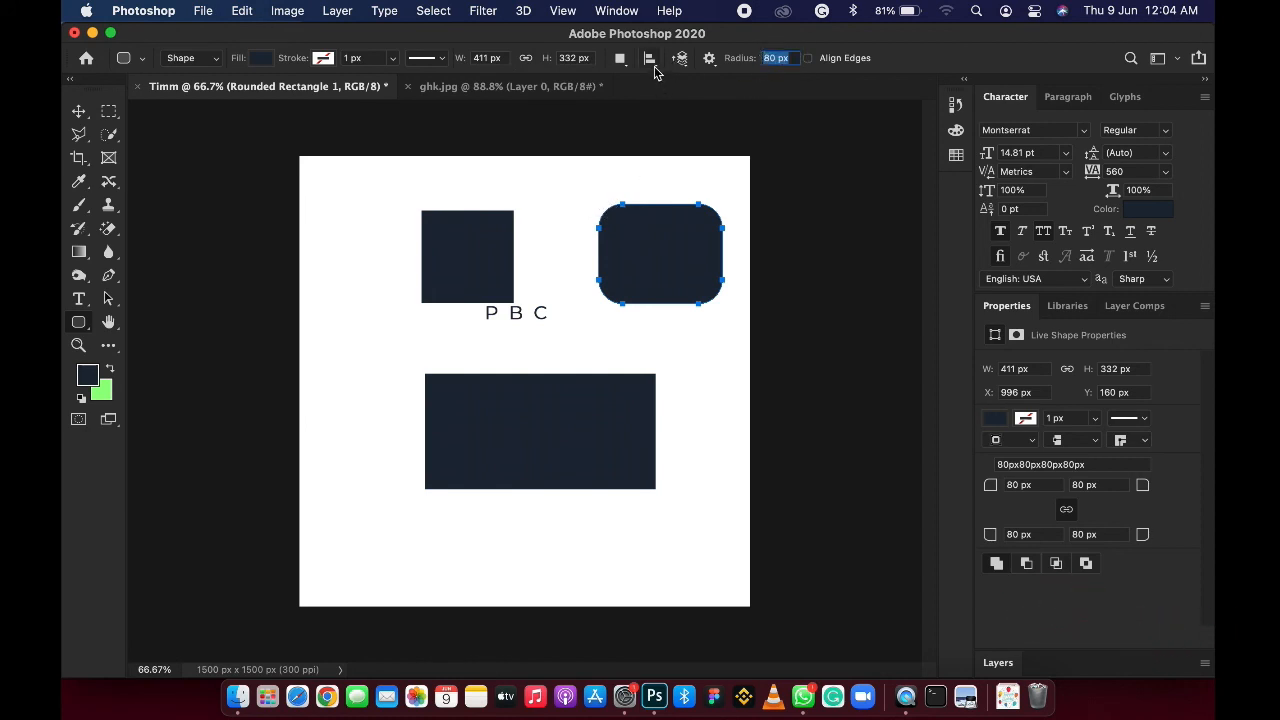
text(40)
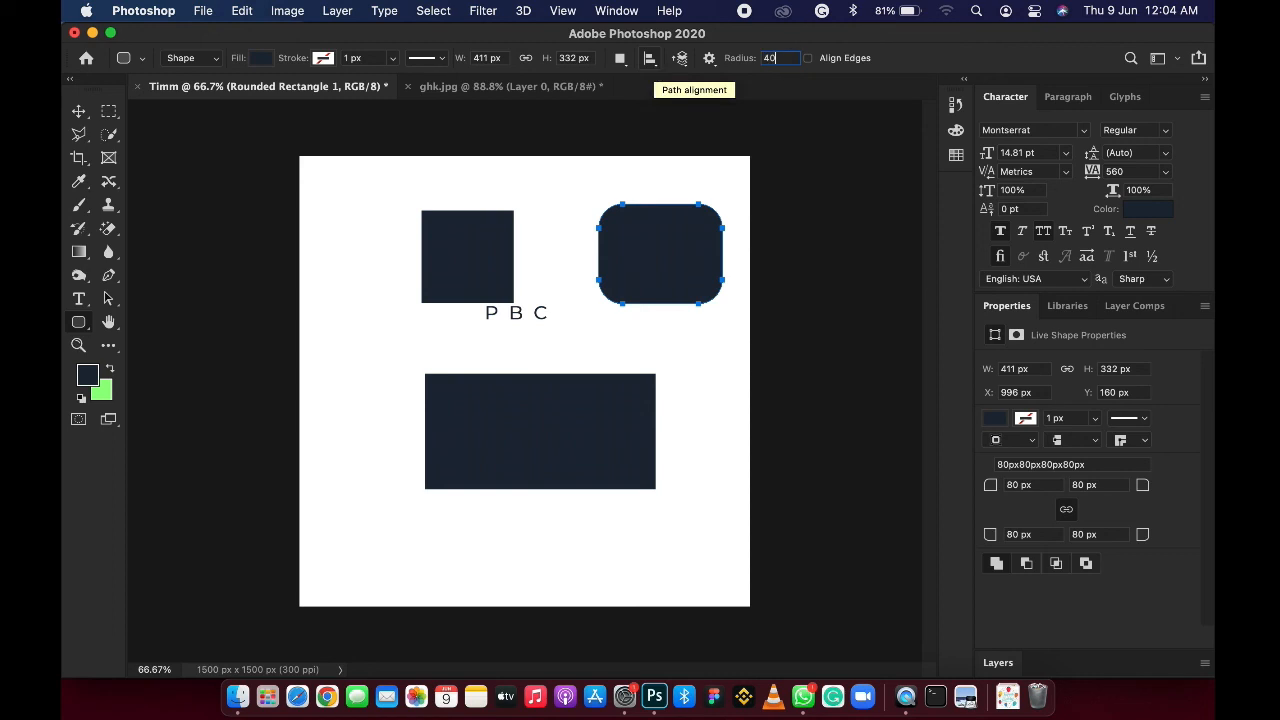
drag(371, 494, 551, 583)
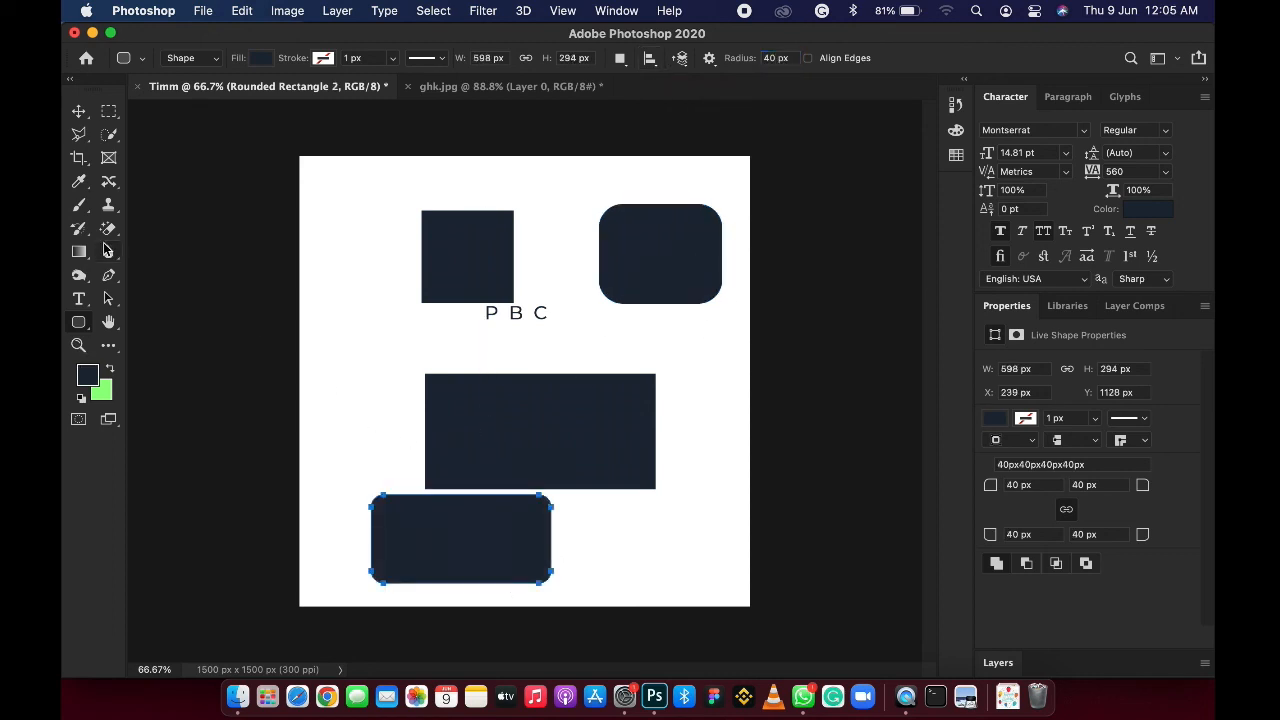
Step: Draw a tall ellipse about 213 by 553 px near the canvas's left edge with the Ellipse Tool
click(87, 323)
click(168, 349)
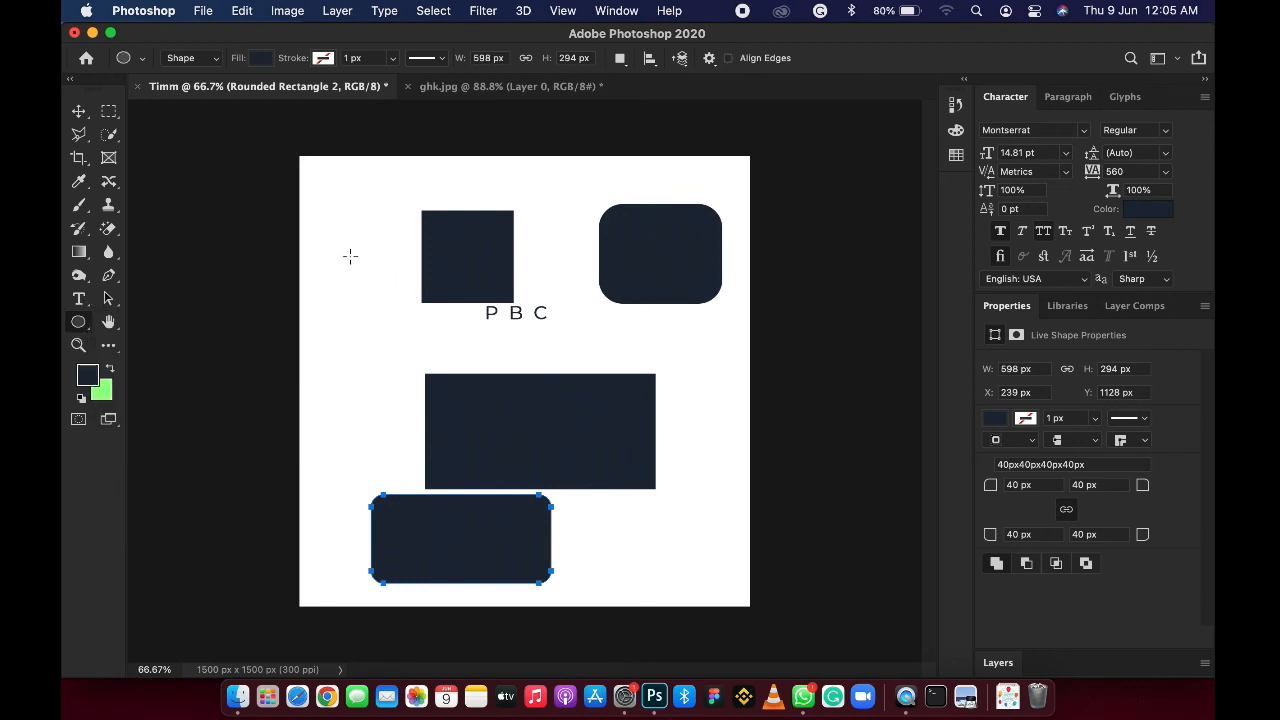
drag(349, 254, 413, 420)
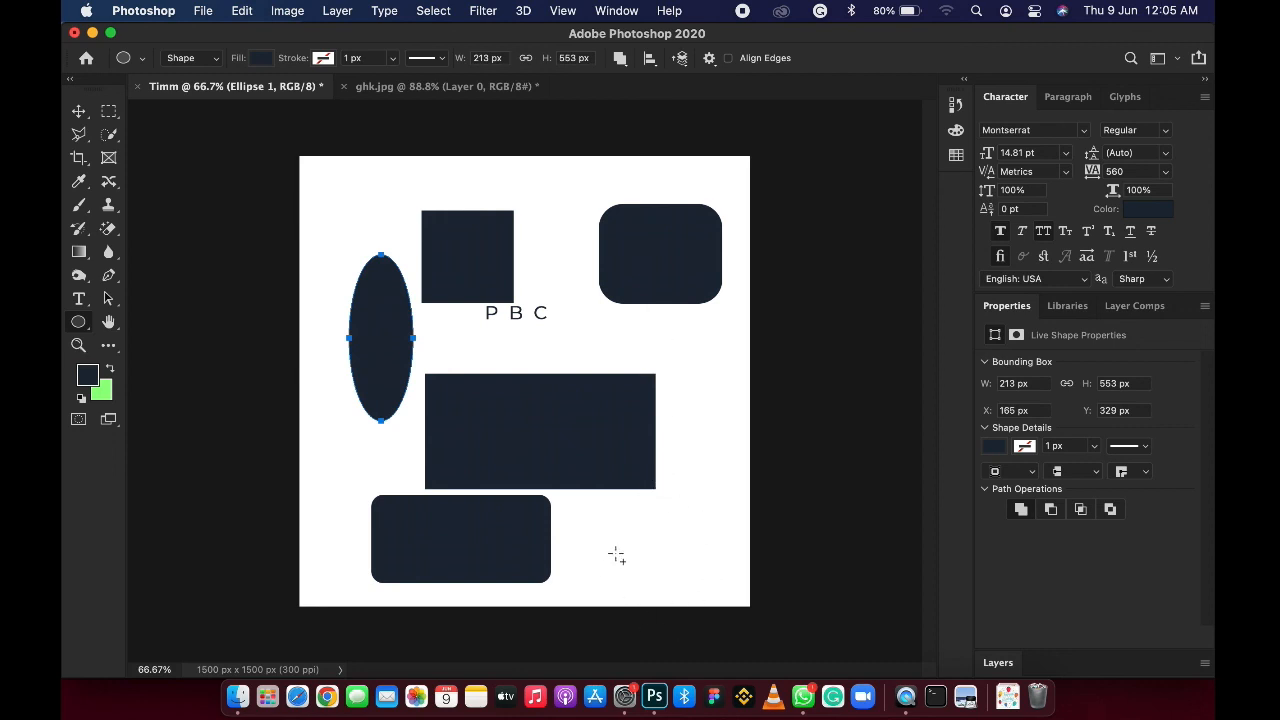
Step: Draw a circle about 215 px in diameter in the canvas's lower right, beside the bottom rounded rectangle
click(603, 517)
drag(603, 517, 703, 583)
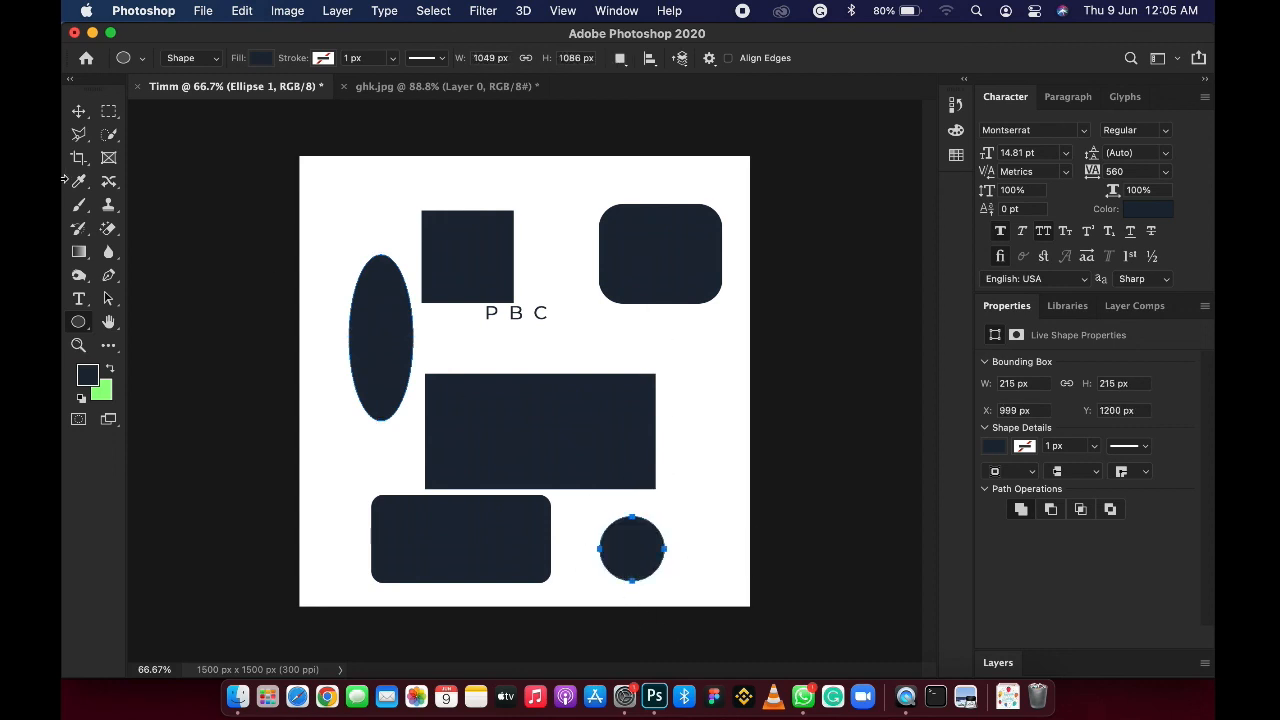
click(82, 322)
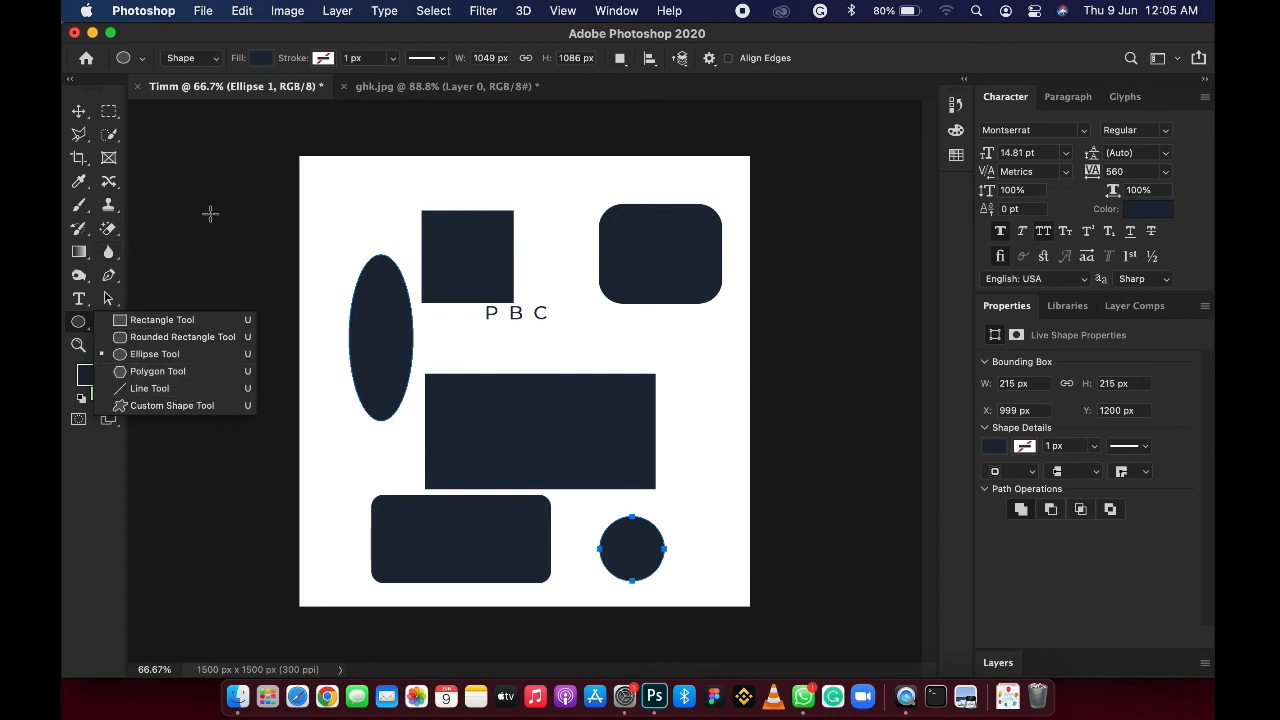
Step: Enlarge the view around the PBC text, pan across the surrounding shapes with the Hand Tool, and return to the whole canvas
click(104, 301)
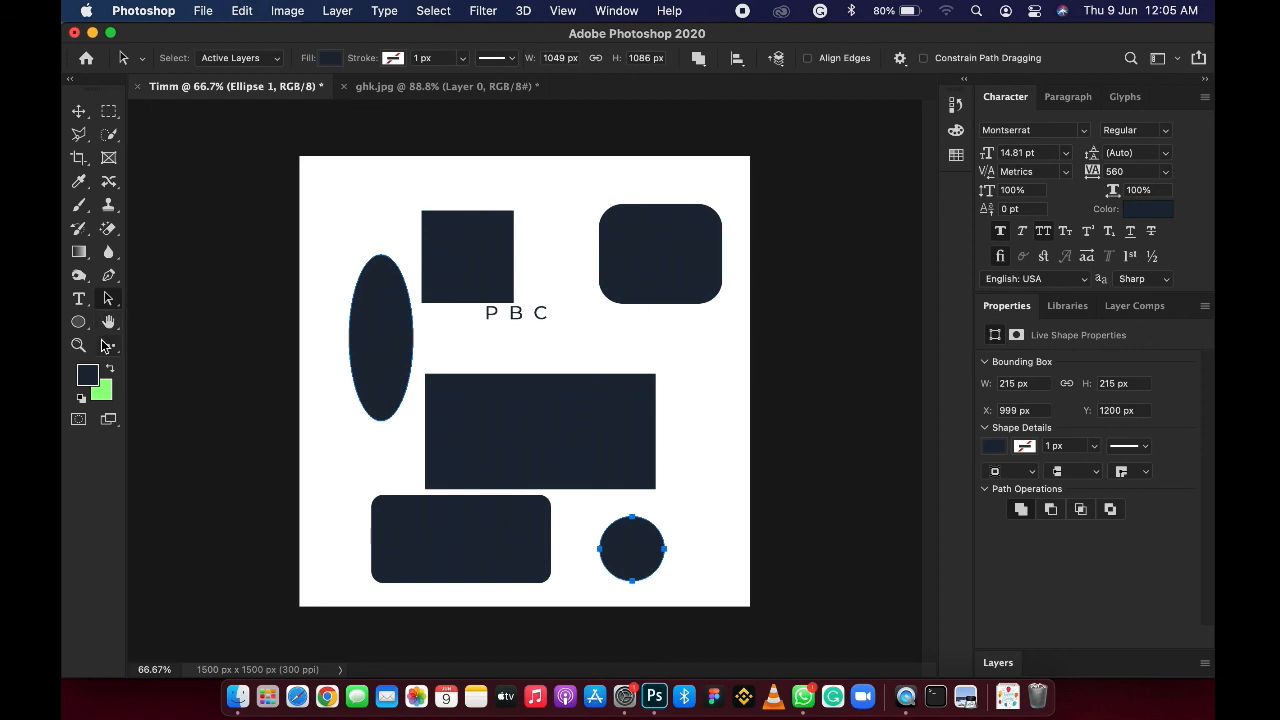
click(115, 331)
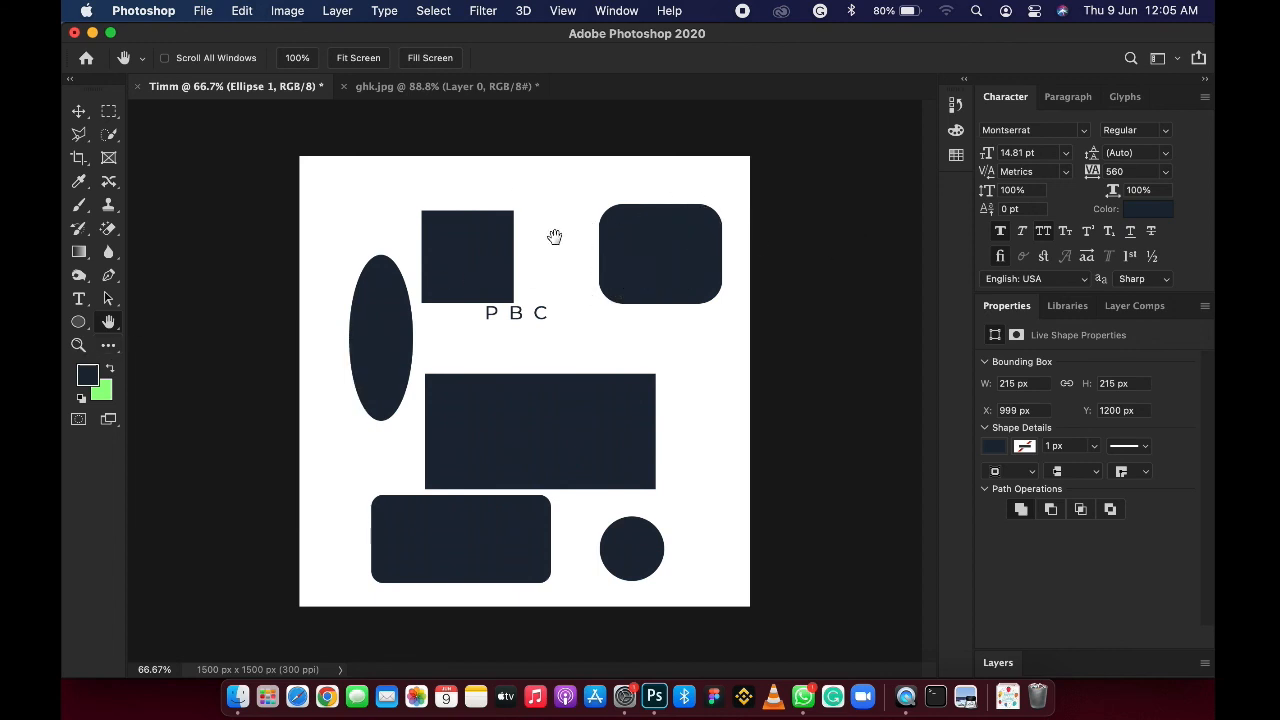
scroll(530, 260, up, 8)
scroll(560, 253, down, 4)
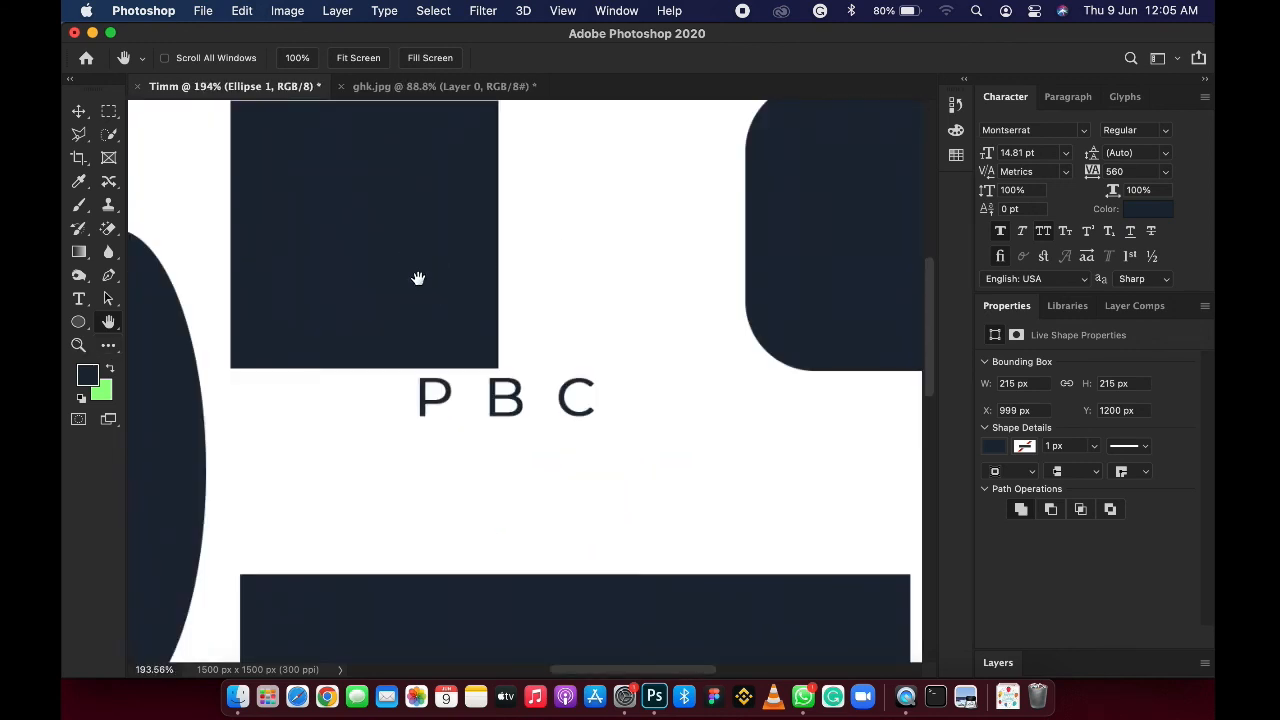
scroll(404, 282, down, 3)
scroll(404, 282, left, 4)
drag(389, 287, 494, 223)
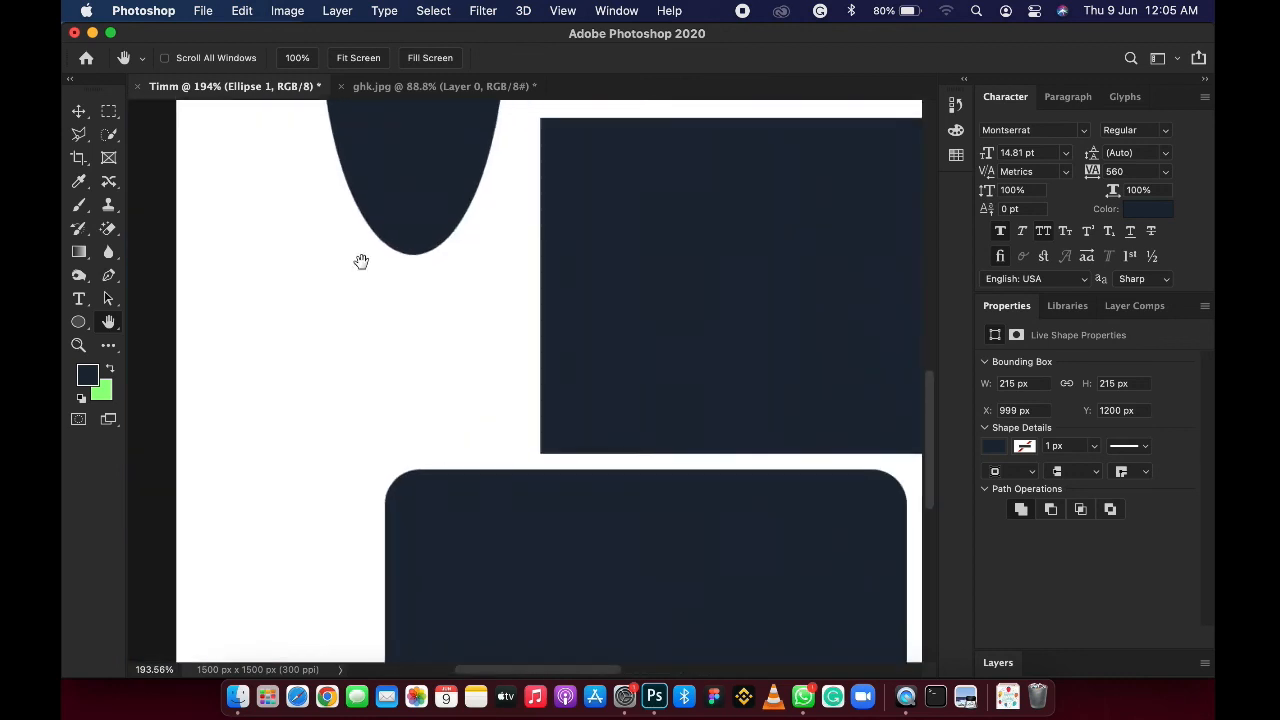
scroll(279, 274, down, 5)
scroll(240, 330, down, 1)
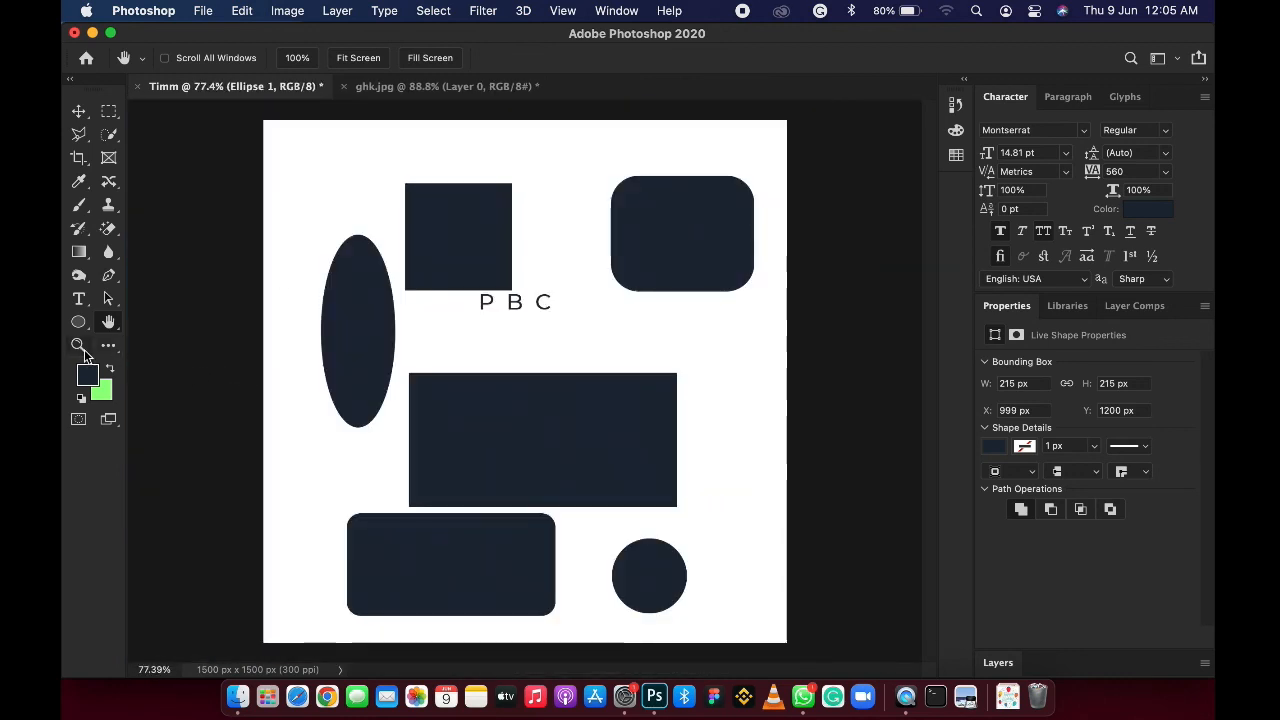
Step: Scrub the canvas magnification in and out around the PBC text with the Zoom Tool
click(78, 345)
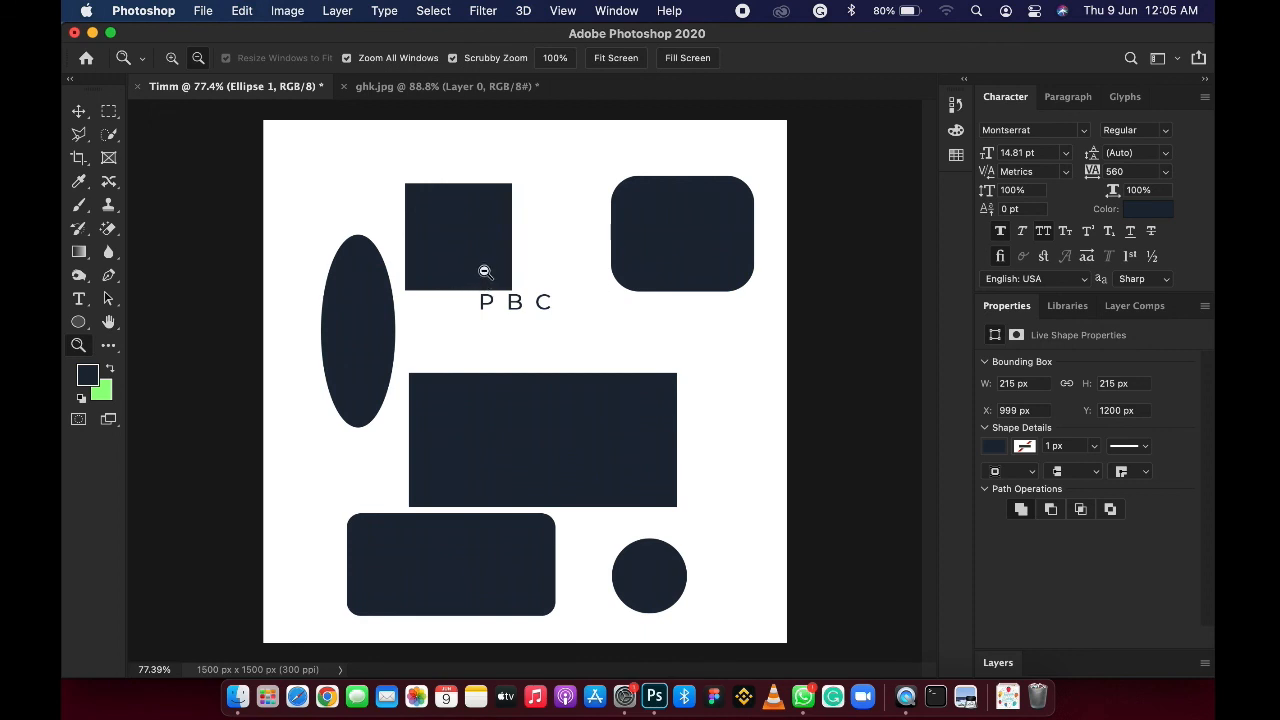
drag(466, 282, 560, 320)
drag(497, 289, 480, 192)
drag(646, 336, 551, 331)
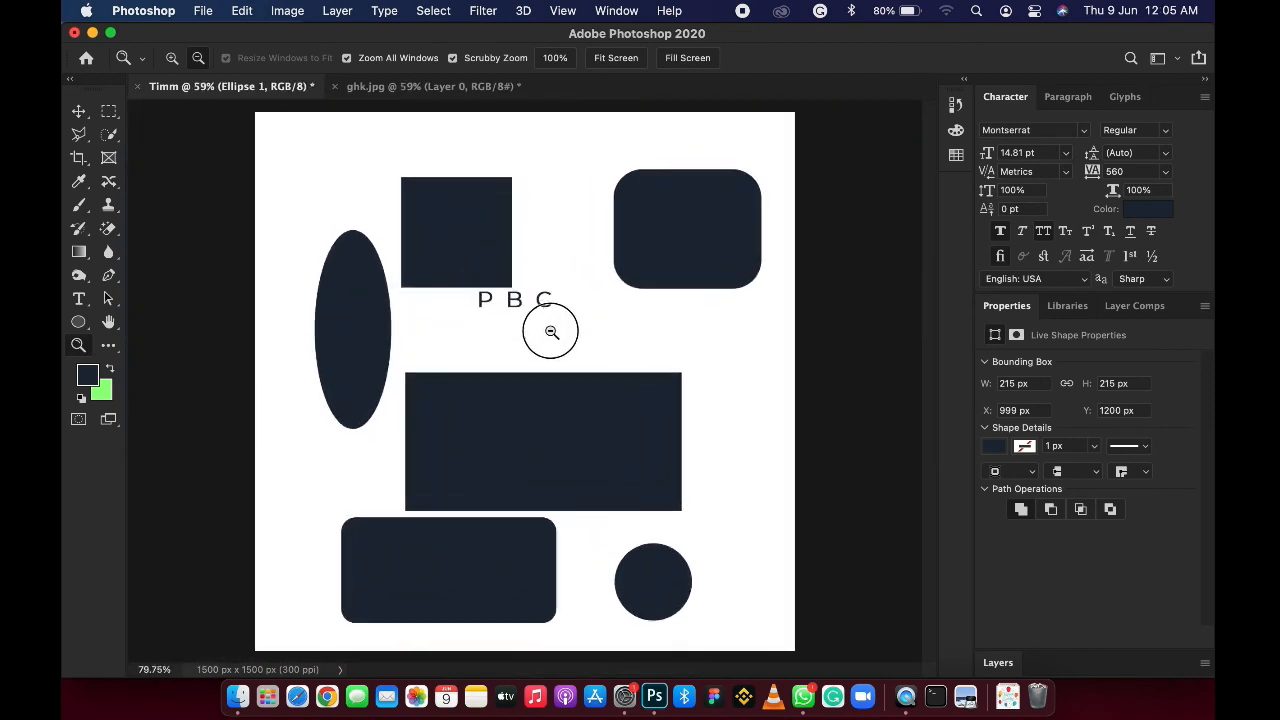